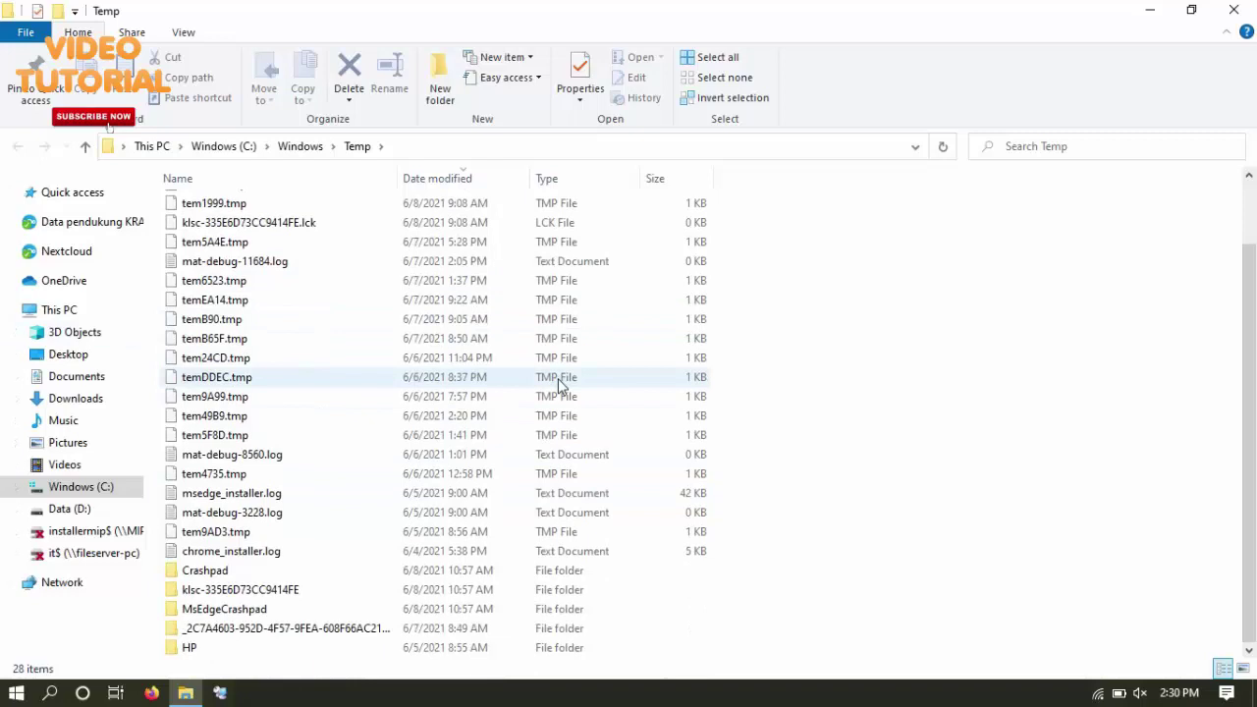
Close the Windows Temp folder and open the user's temporary files folder with the Run command %temp%
{"action": "scroll", "coordinate": [560, 385], "scroll_direction": "up", "scroll_amount": 2}
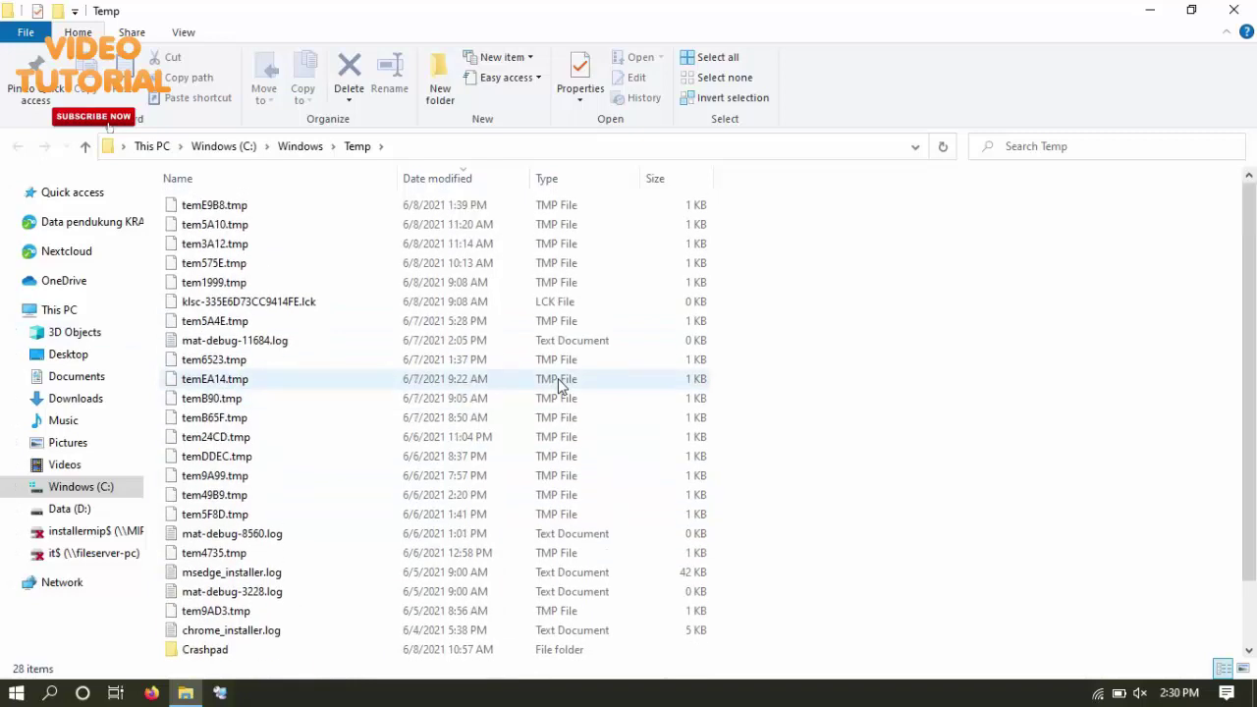
{"action": "left_click", "coordinate": [1234, 9]}
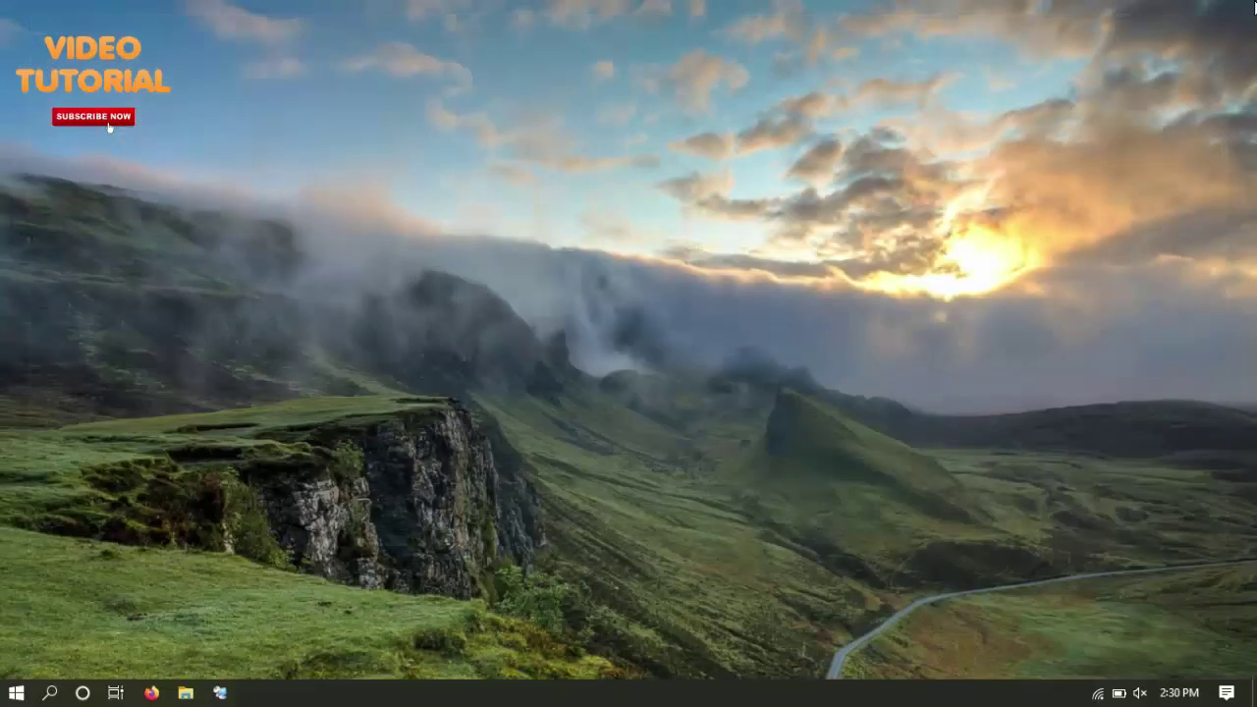
{"action": "right_click", "coordinate": [15, 692]}
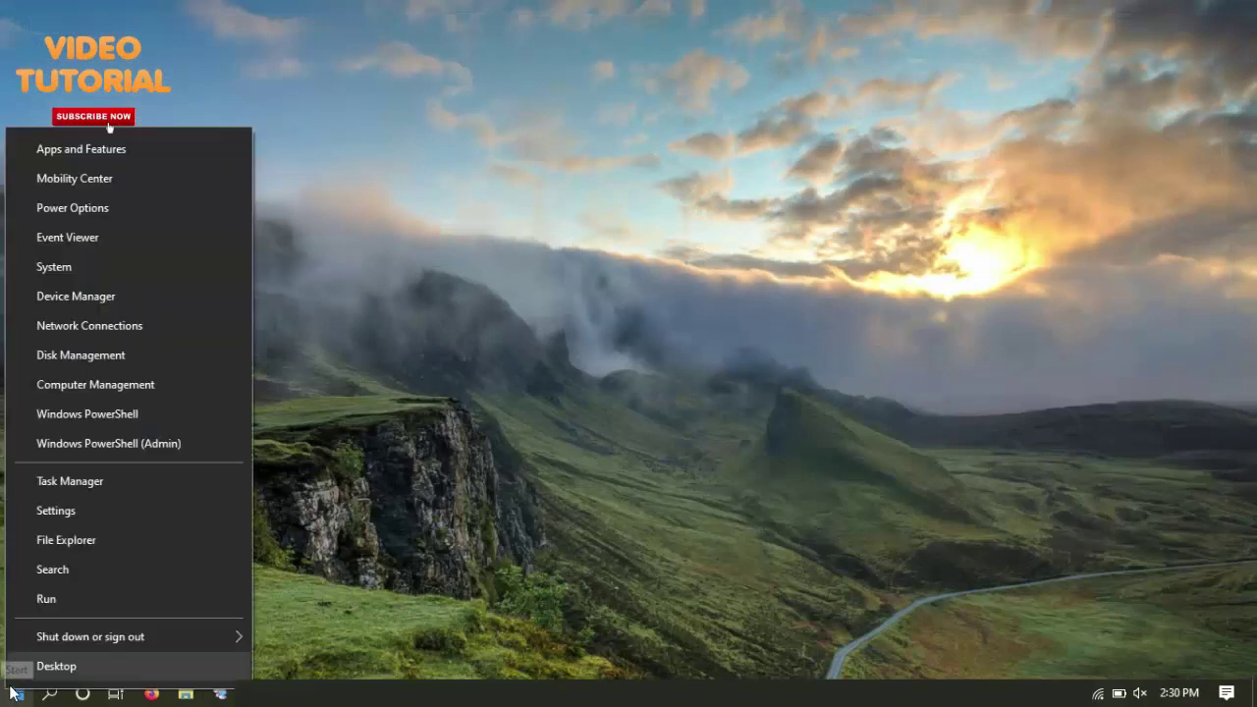
{"action": "left_click", "coordinate": [62, 601]}
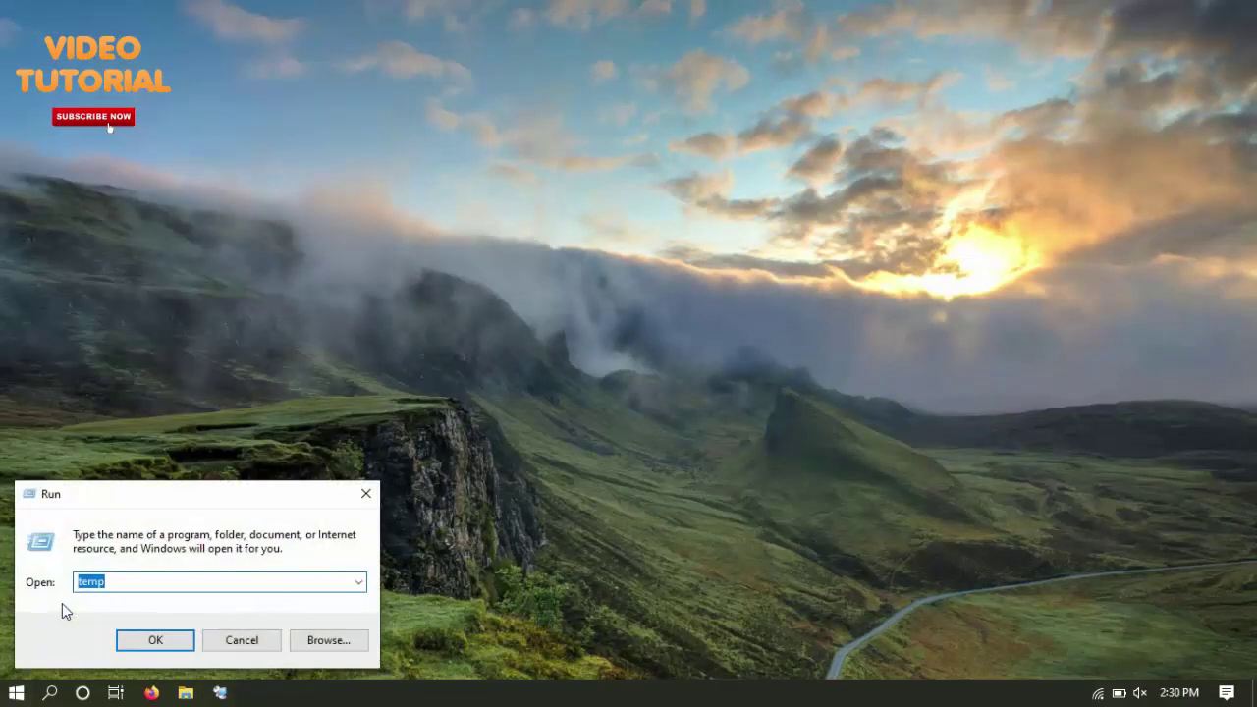
{"action": "type", "text": "%"}
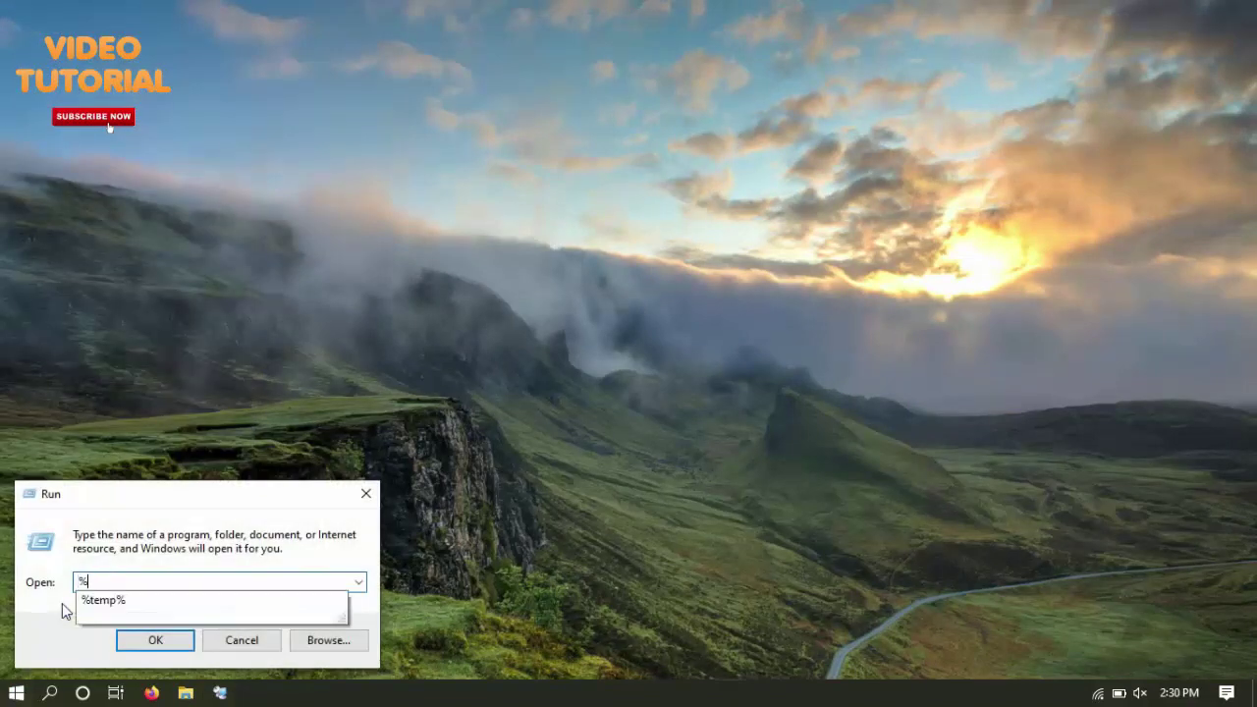
{"action": "type", "text": "temp%"}
{"action": "key", "text": "Return"}
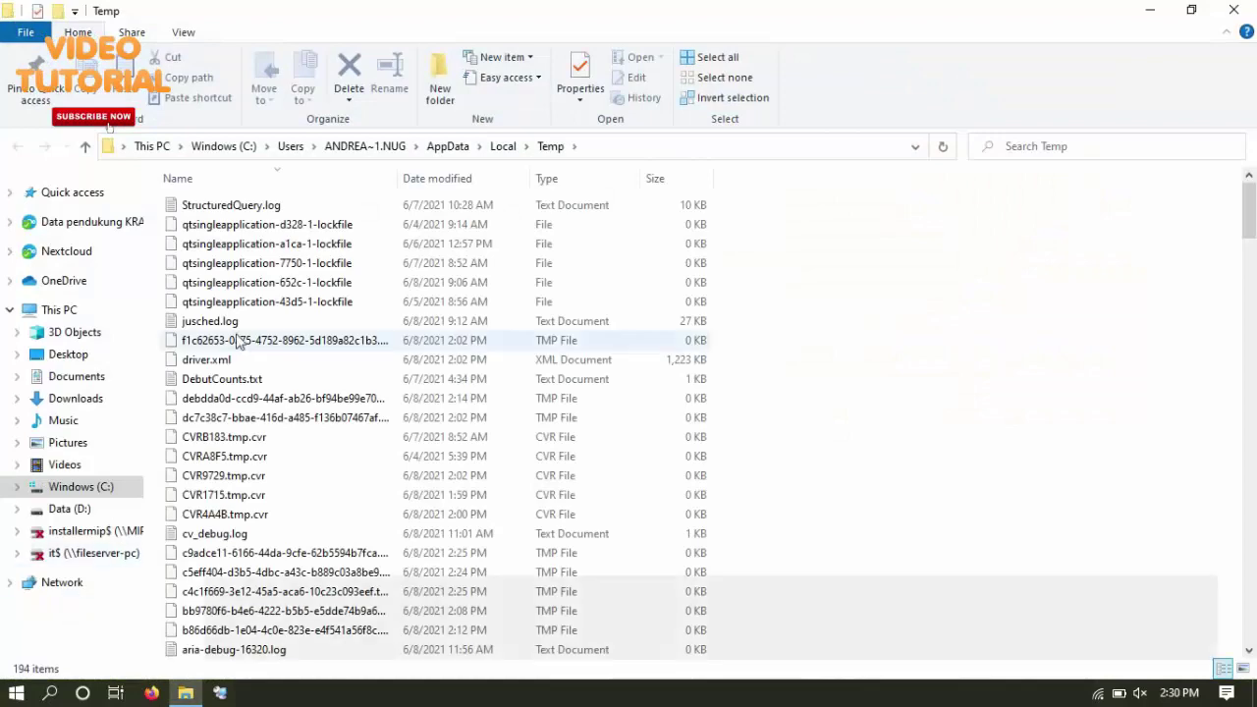
Look through the files in the user's Temp folder down to the end of the list, and close the folder
{"action": "scroll", "coordinate": [757, 401], "scroll_direction": "down", "scroll_amount": 15}
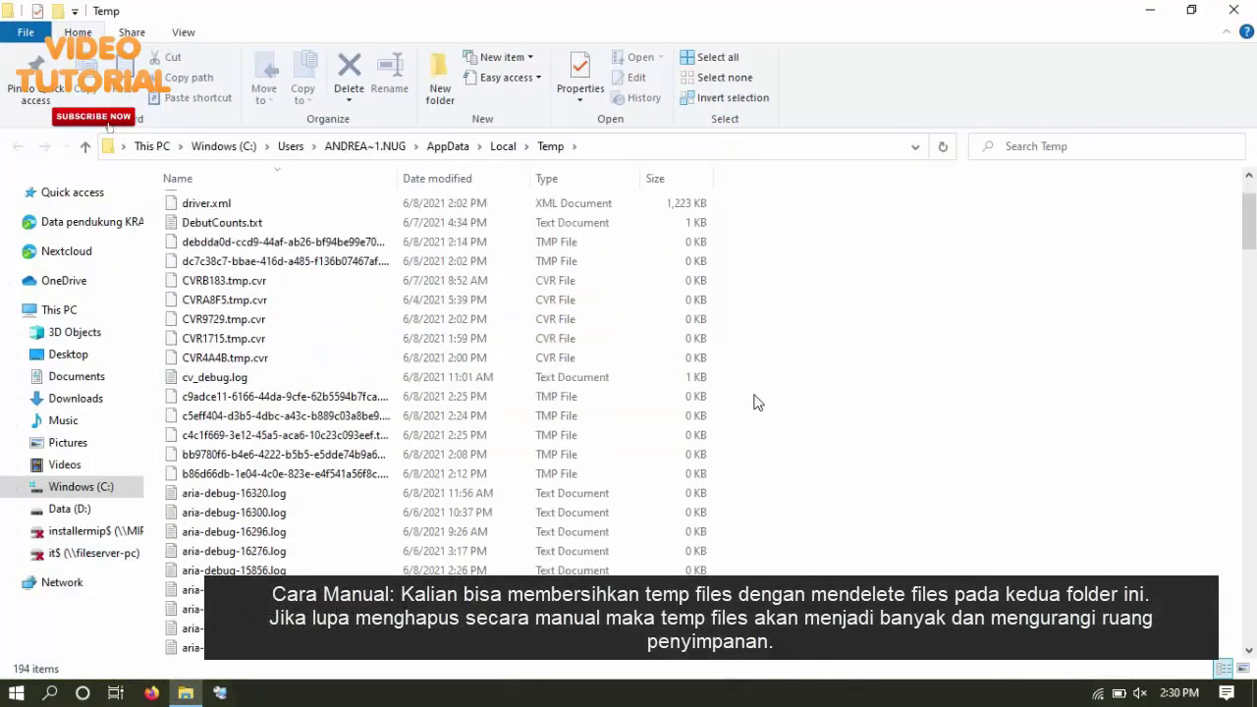
{"action": "scroll", "coordinate": [757, 402], "scroll_direction": "down", "scroll_amount": 15}
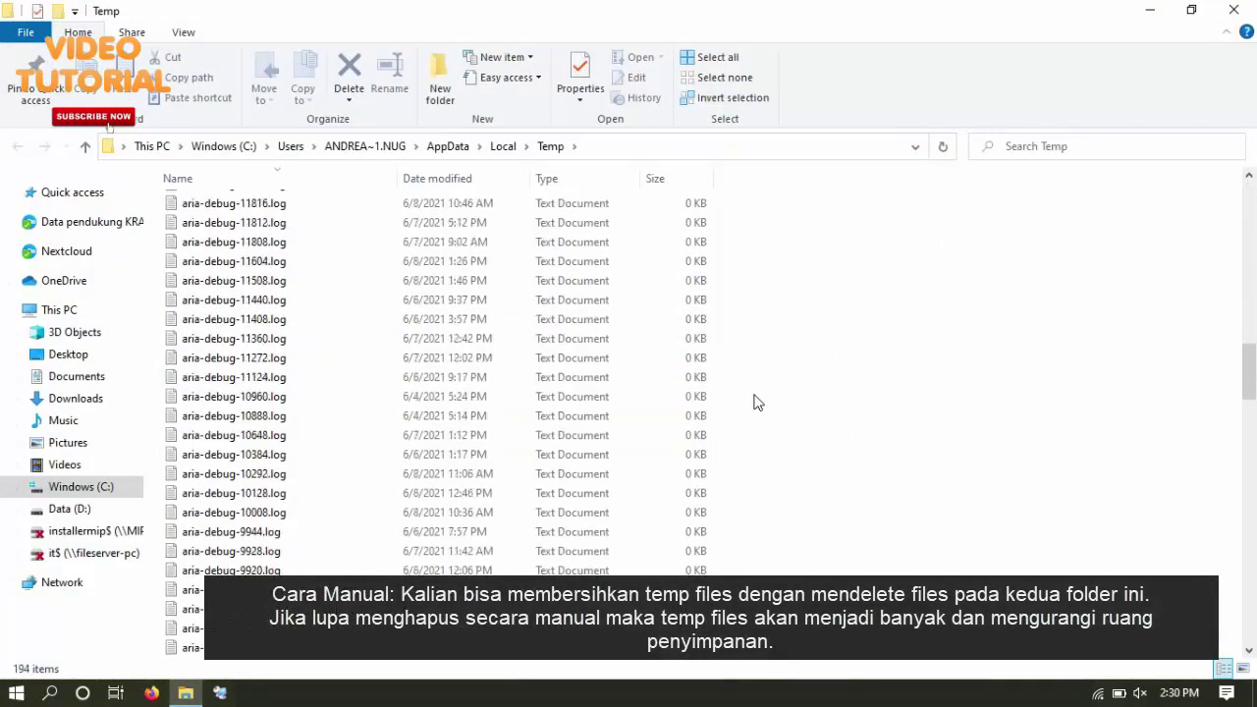
{"action": "scroll", "coordinate": [758, 402], "scroll_direction": "down", "scroll_amount": 6}
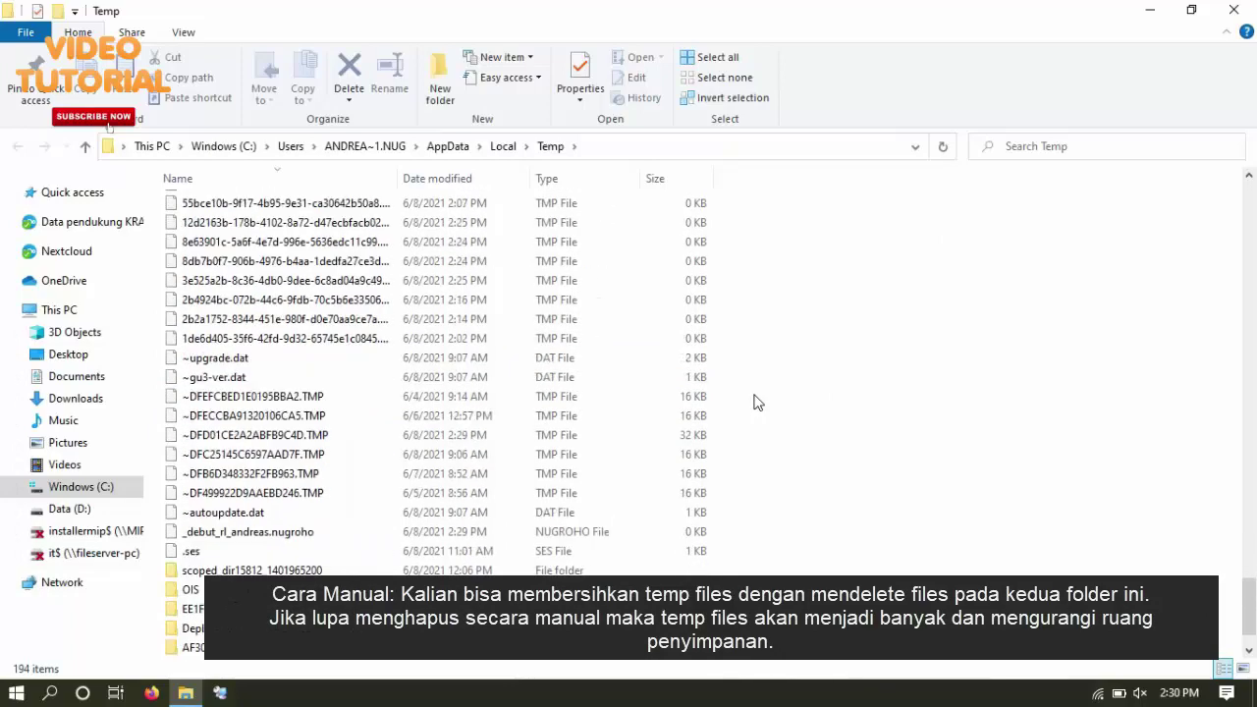
{"action": "left_click", "coordinate": [1233, 9]}
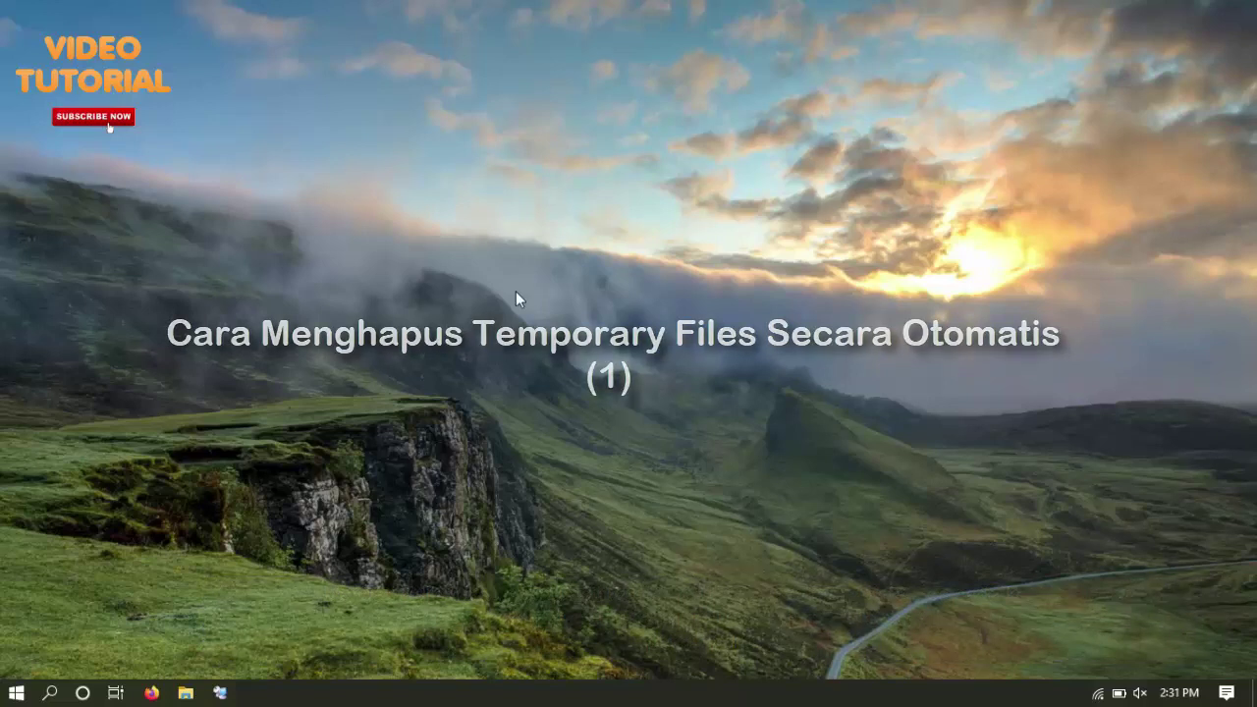
Open the Storage Sense configuration page from the System storage settings
{"action": "left_click", "coordinate": [18, 693]}
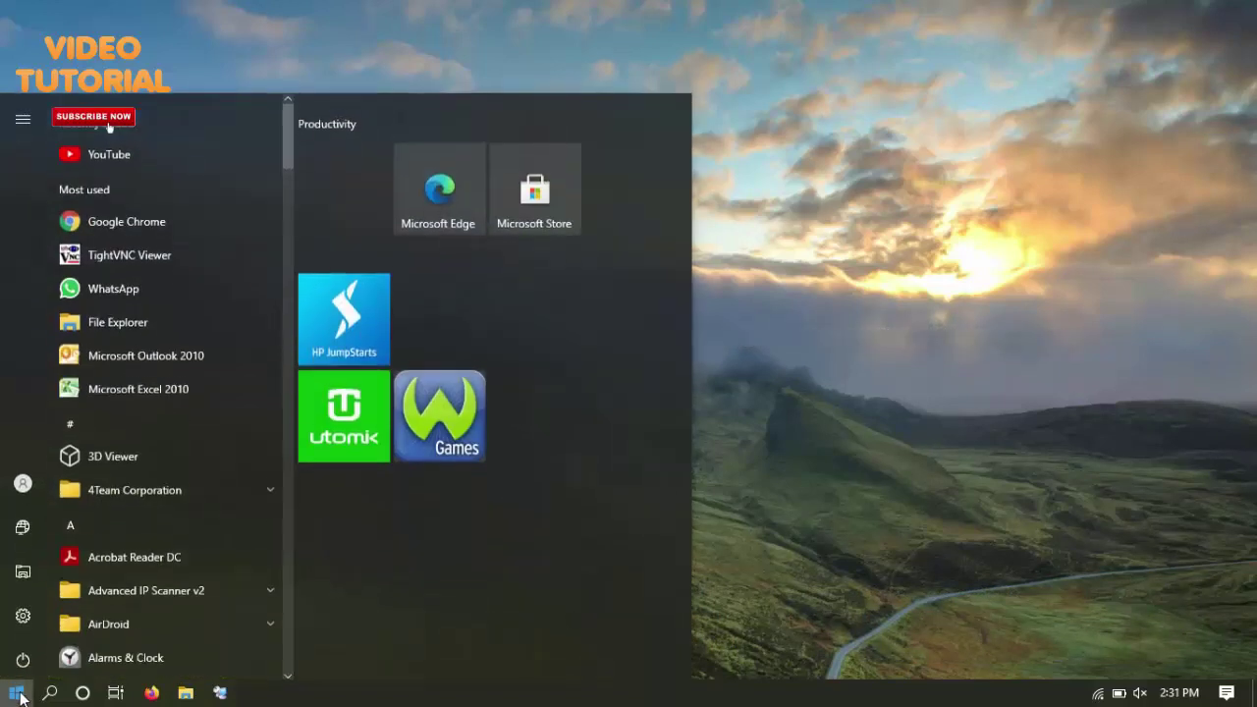
{"action": "left_click", "coordinate": [20, 614]}
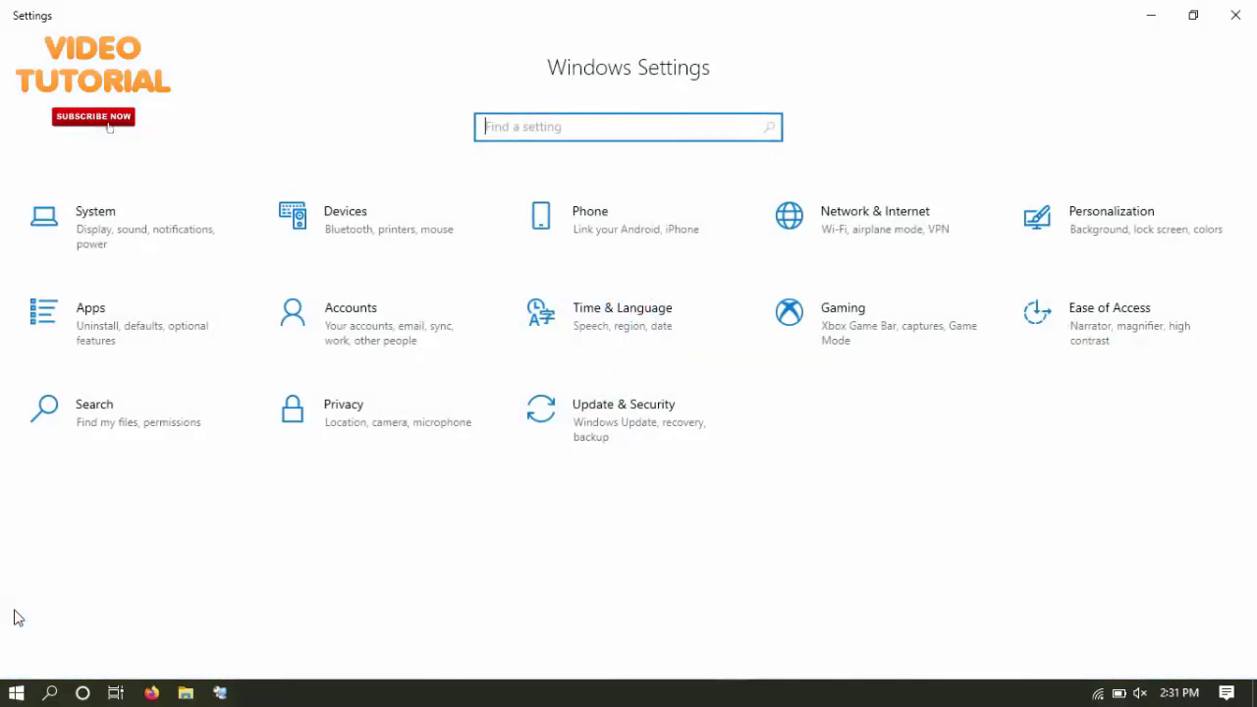
{"action": "left_click", "coordinate": [126, 228]}
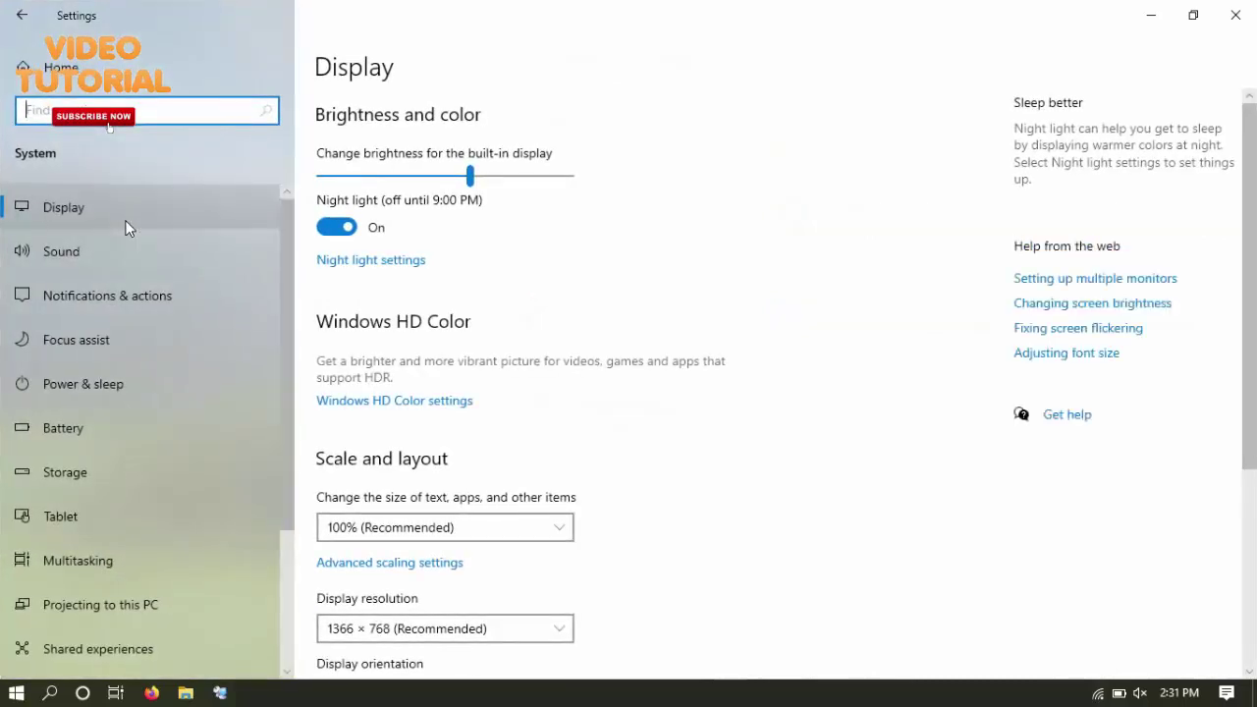
{"action": "left_click", "coordinate": [119, 469]}
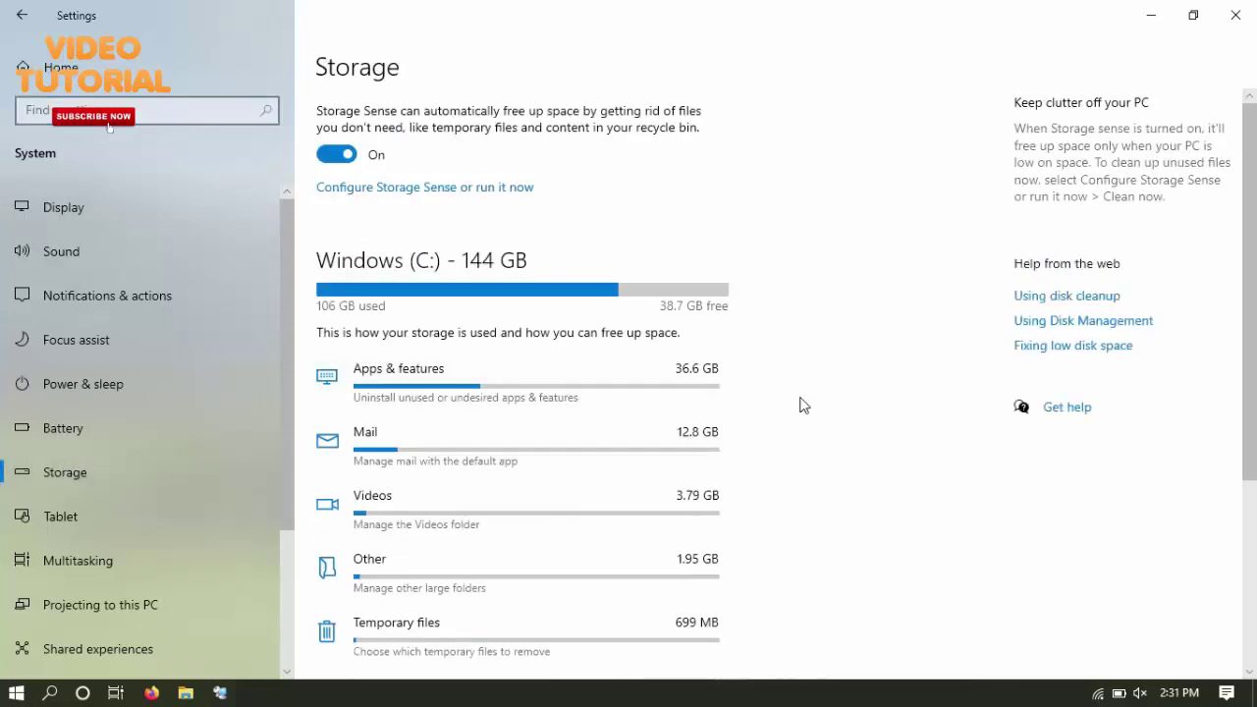
{"action": "left_click", "coordinate": [503, 189]}
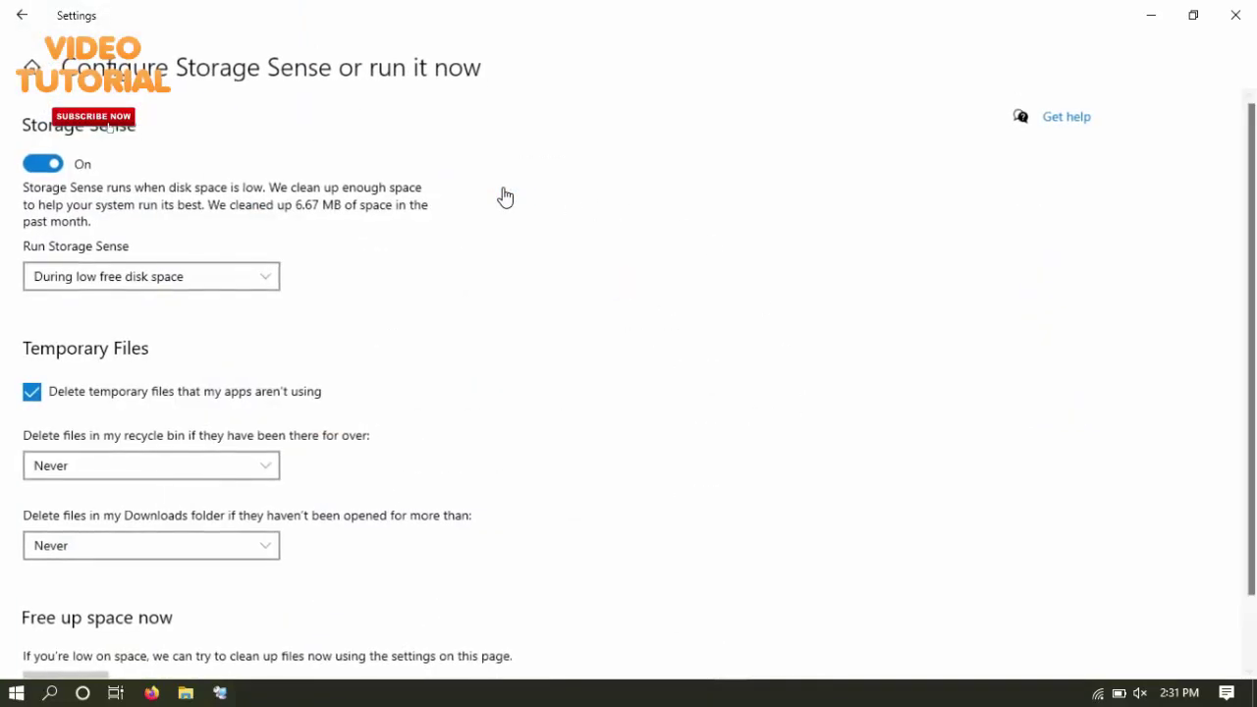
Set Storage Sense to delete recycle bin files that have been there for over 1 day, and close Settings
{"action": "scroll", "coordinate": [505, 197], "scroll_direction": "down", "scroll_amount": 2}
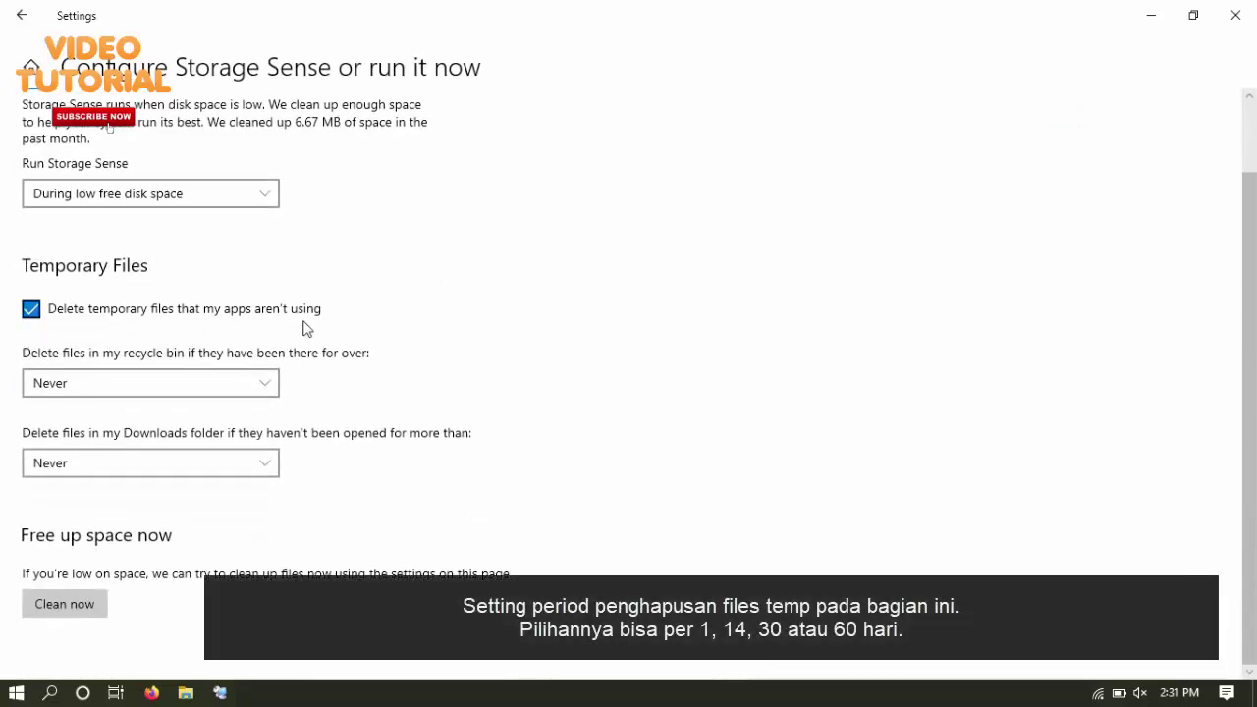
{"action": "left_click", "coordinate": [171, 389]}
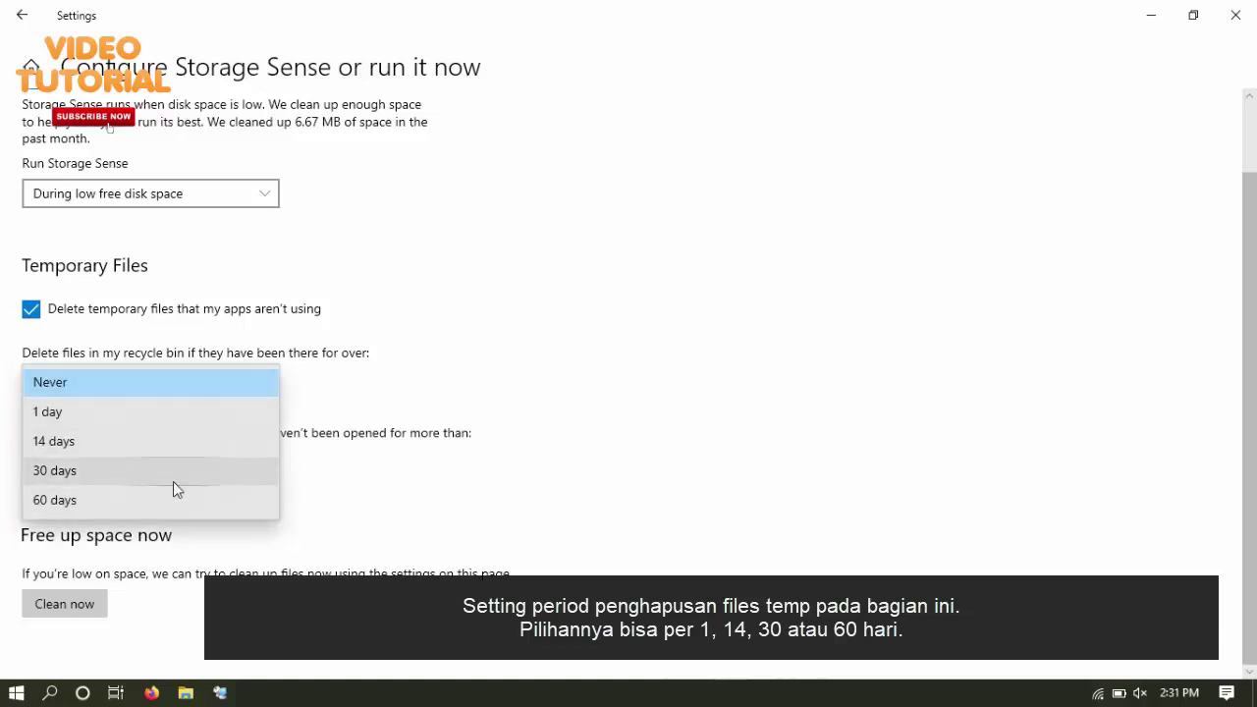
{"action": "left_click", "coordinate": [174, 419]}
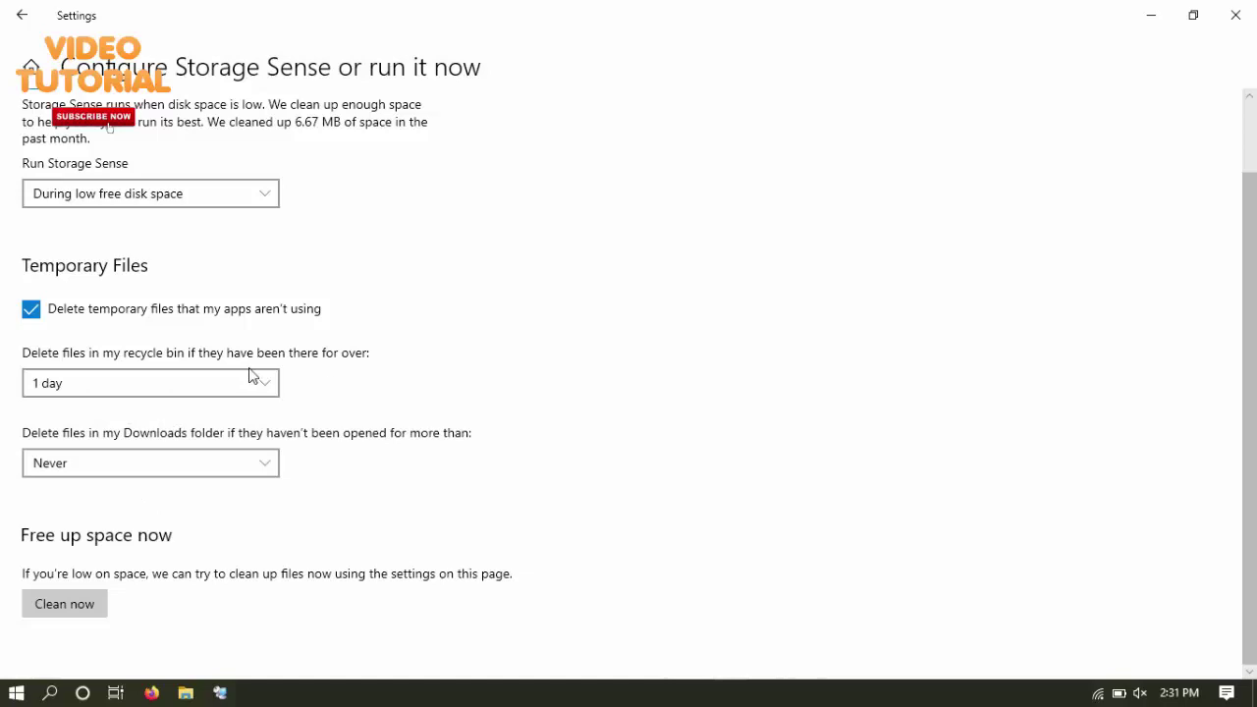
{"action": "left_click", "coordinate": [1236, 15]}
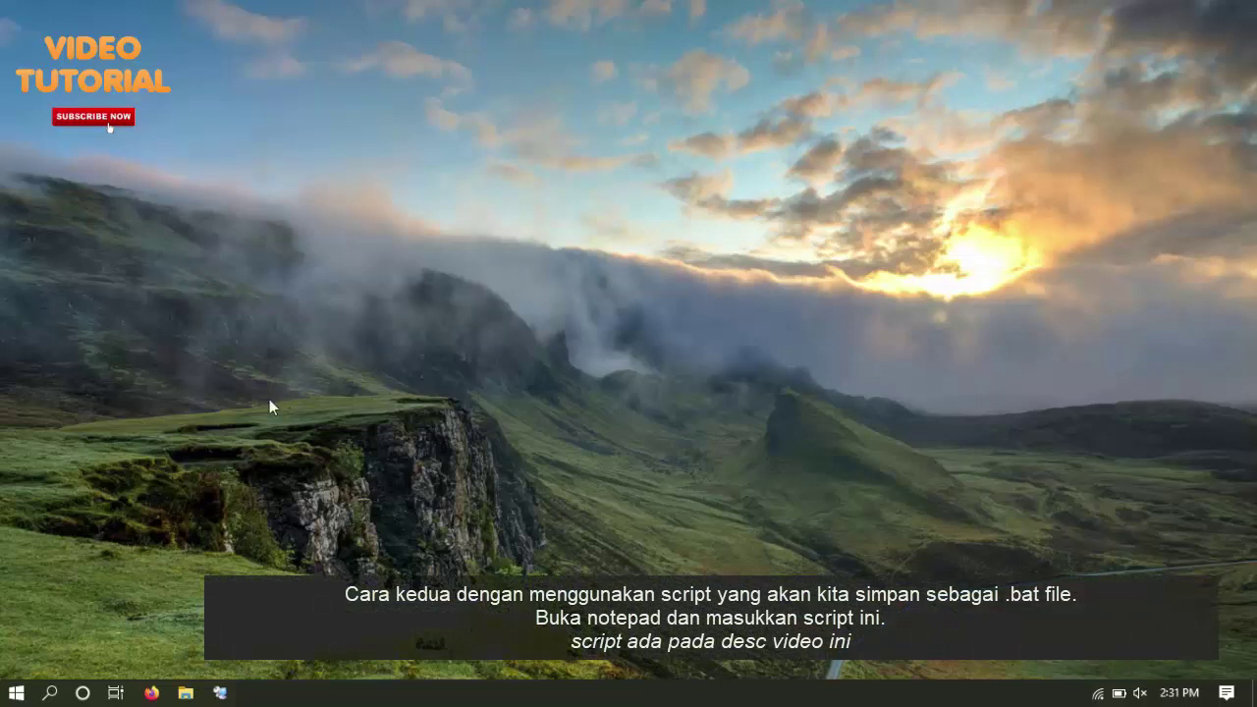
Open Notepad through the Run command notepad in a maximized window and paste in the copied %tmp% cleanup script
{"action": "right_click", "coordinate": [18, 693]}
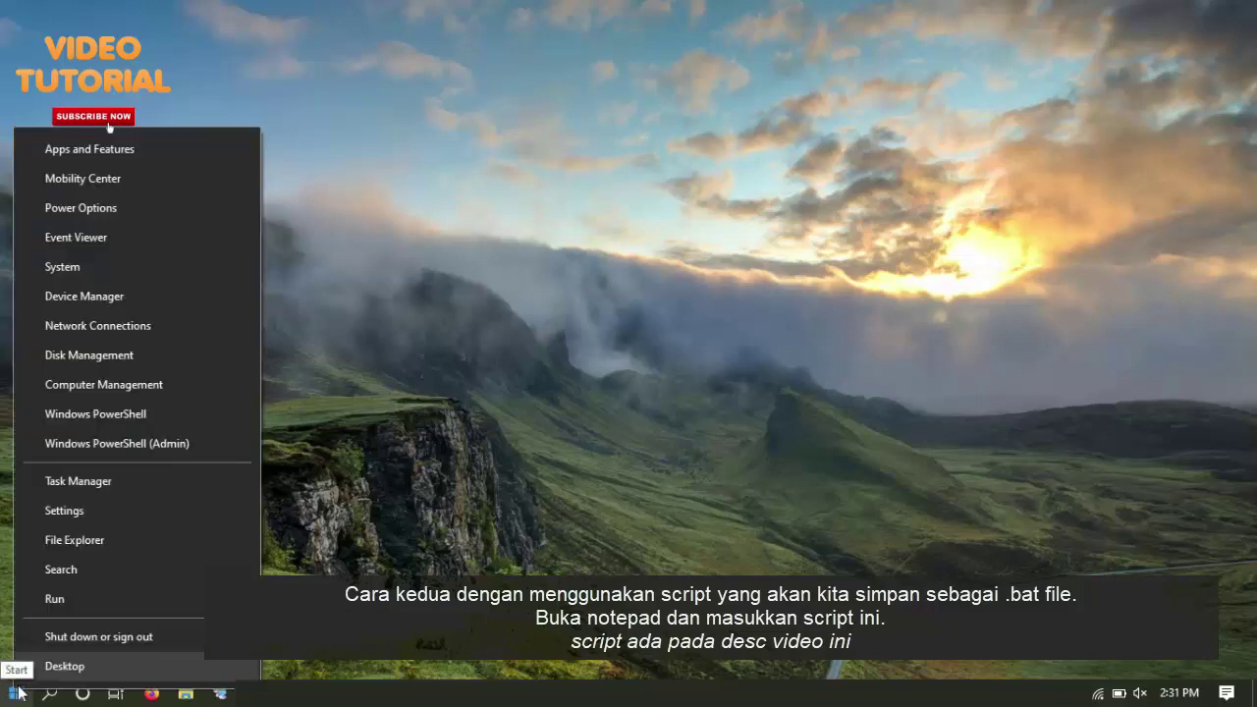
{"action": "left_click", "coordinate": [45, 607]}
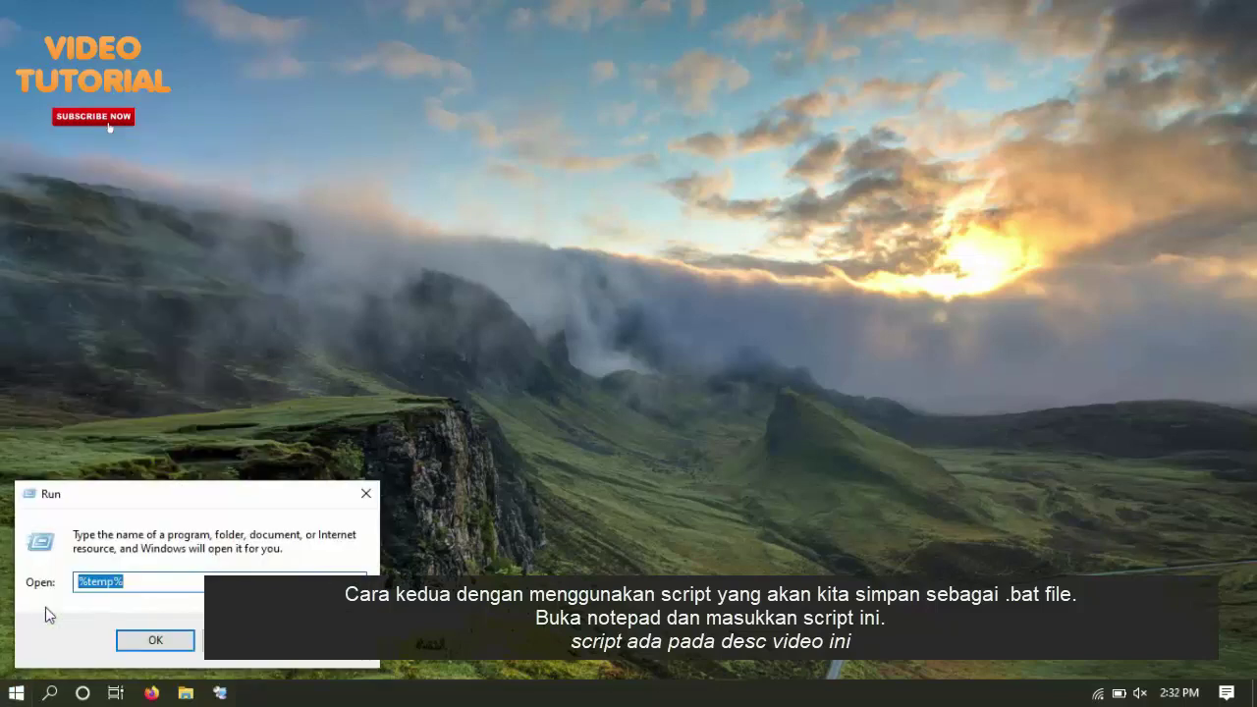
{"action": "type", "text": "notepad"}
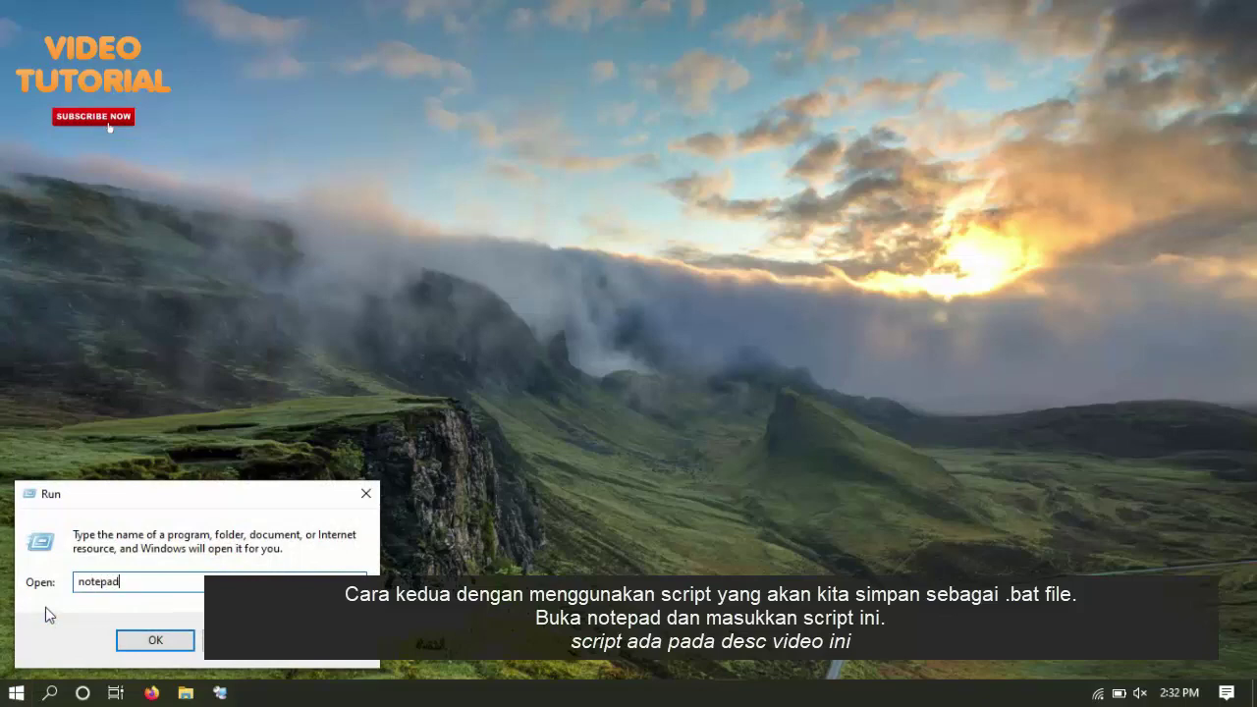
{"action": "key", "text": "Return"}
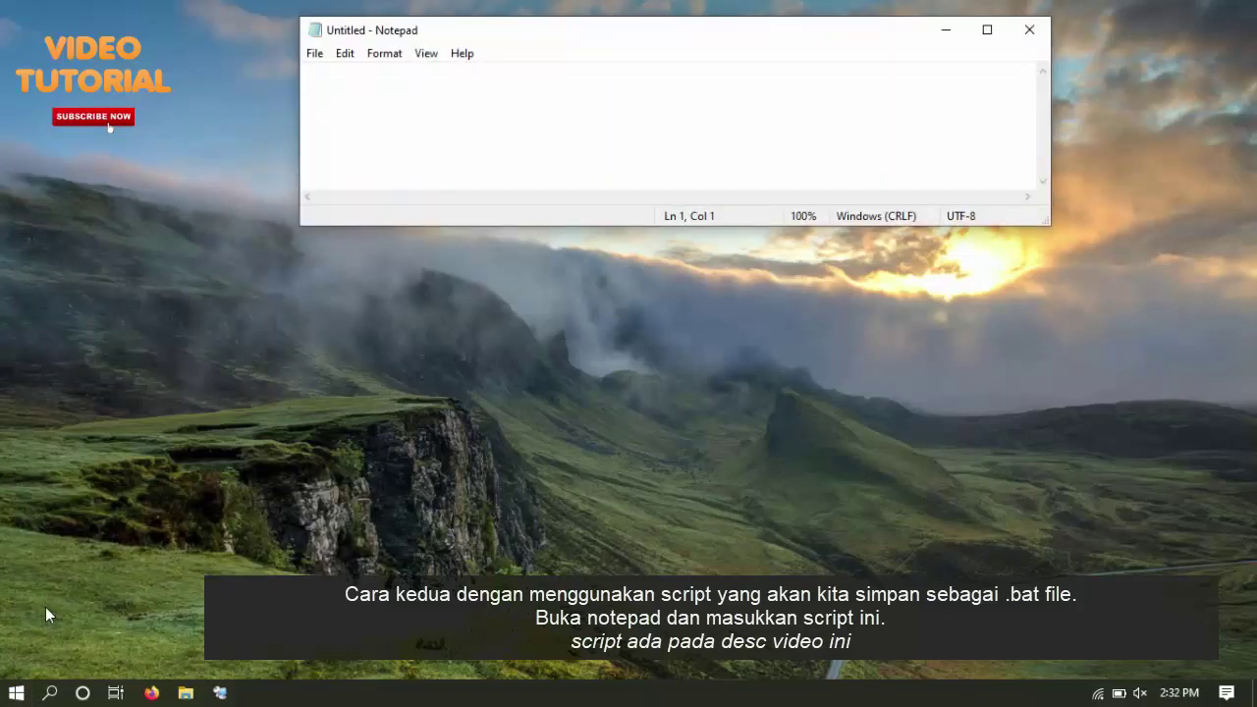
{"action": "left_click", "coordinate": [987, 34]}
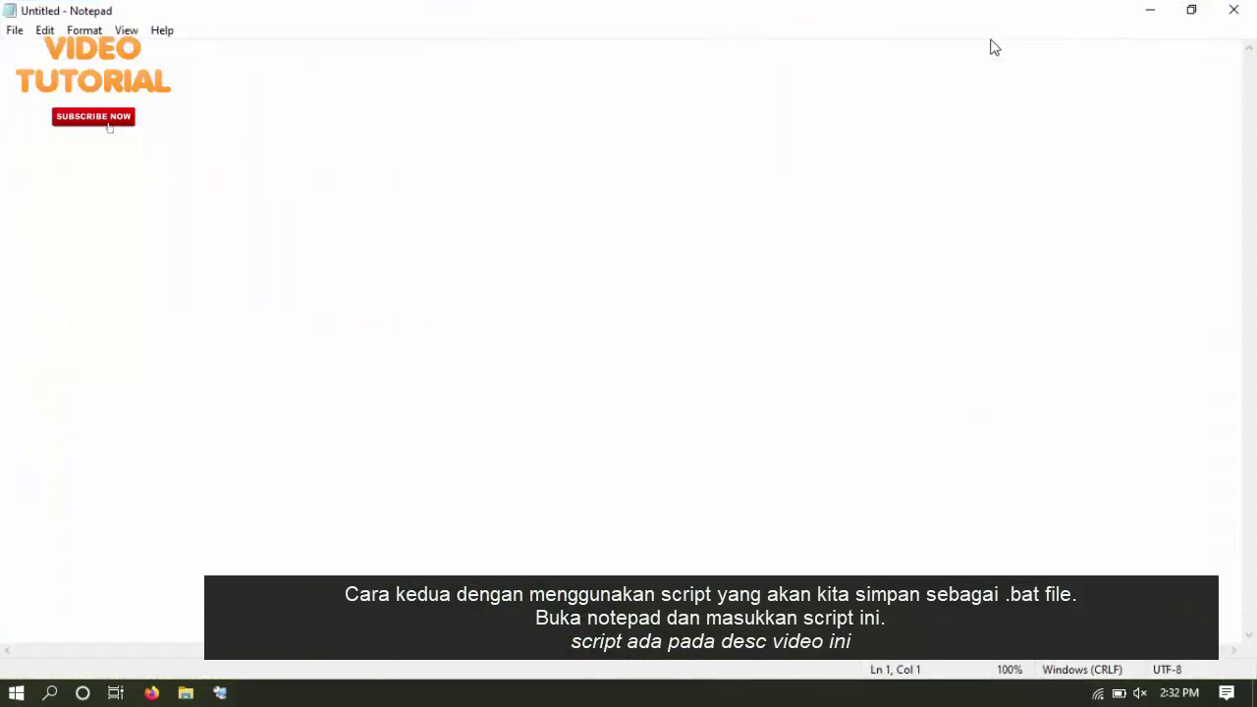
{"action": "right_click", "coordinate": [186, 106]}
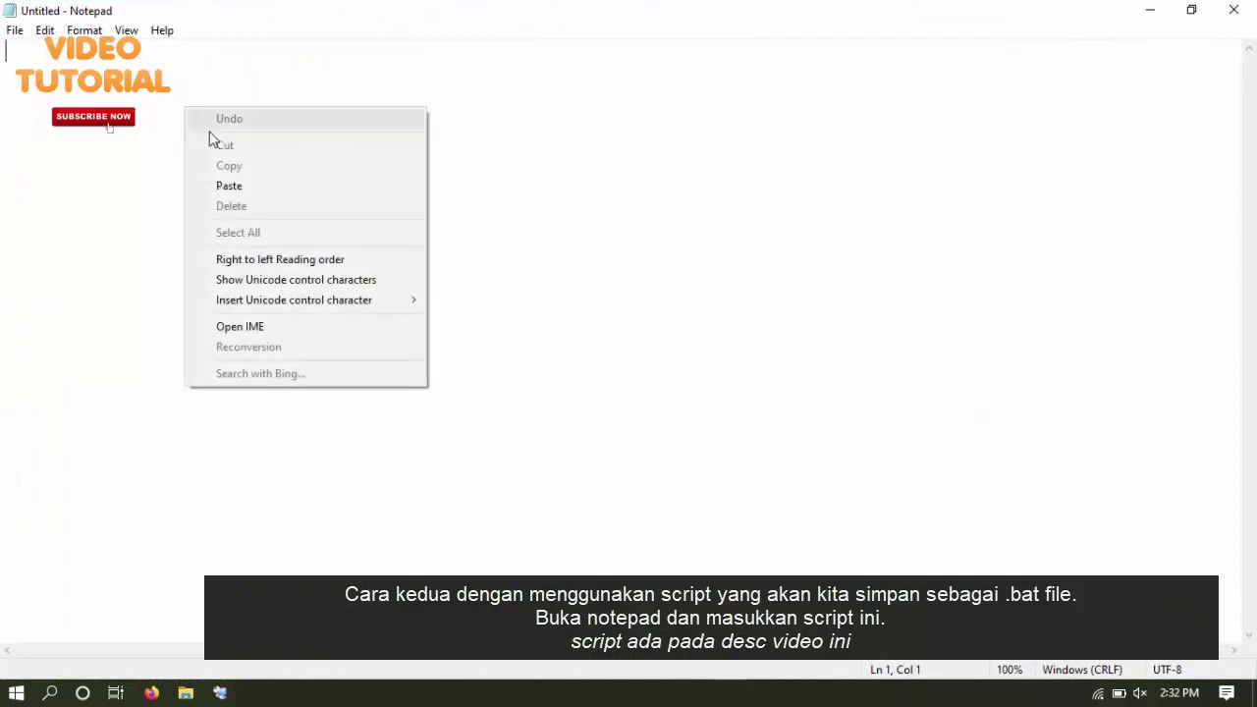
{"action": "left_click", "coordinate": [242, 187]}
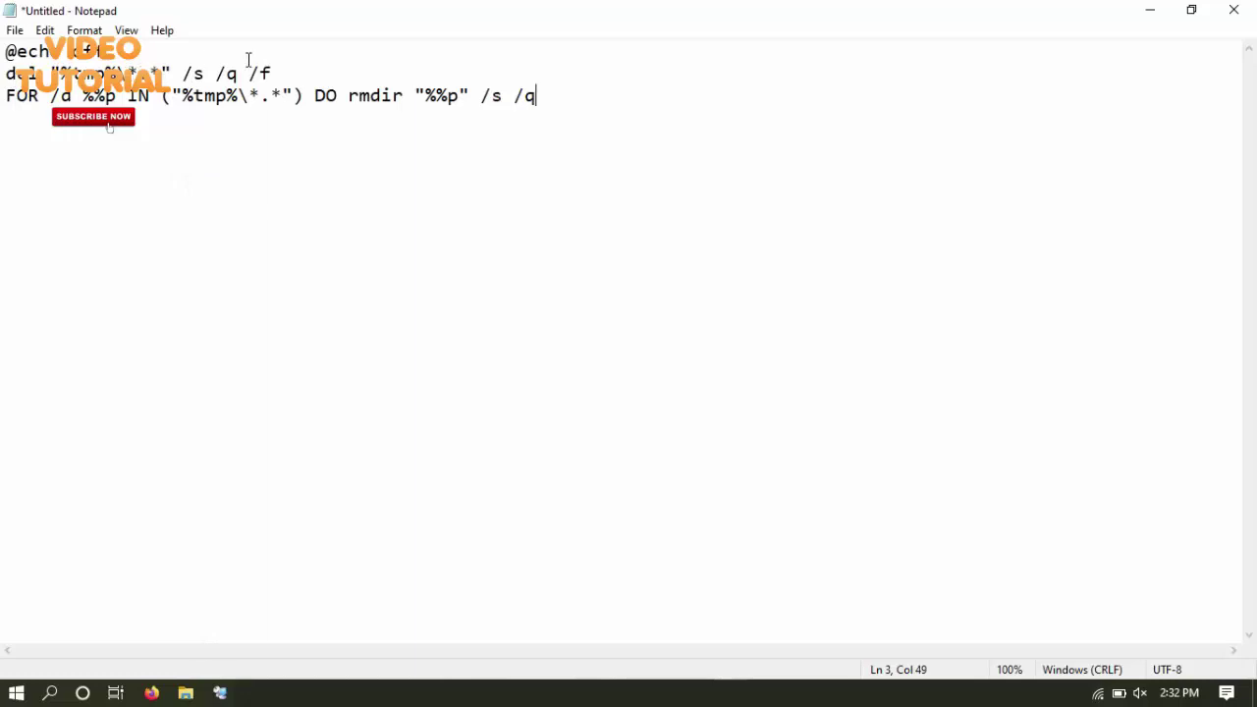
Save the script as cleantemp.bat with type All Files in D:\Temp\script, and close Notepad
{"action": "left_click", "coordinate": [15, 31]}
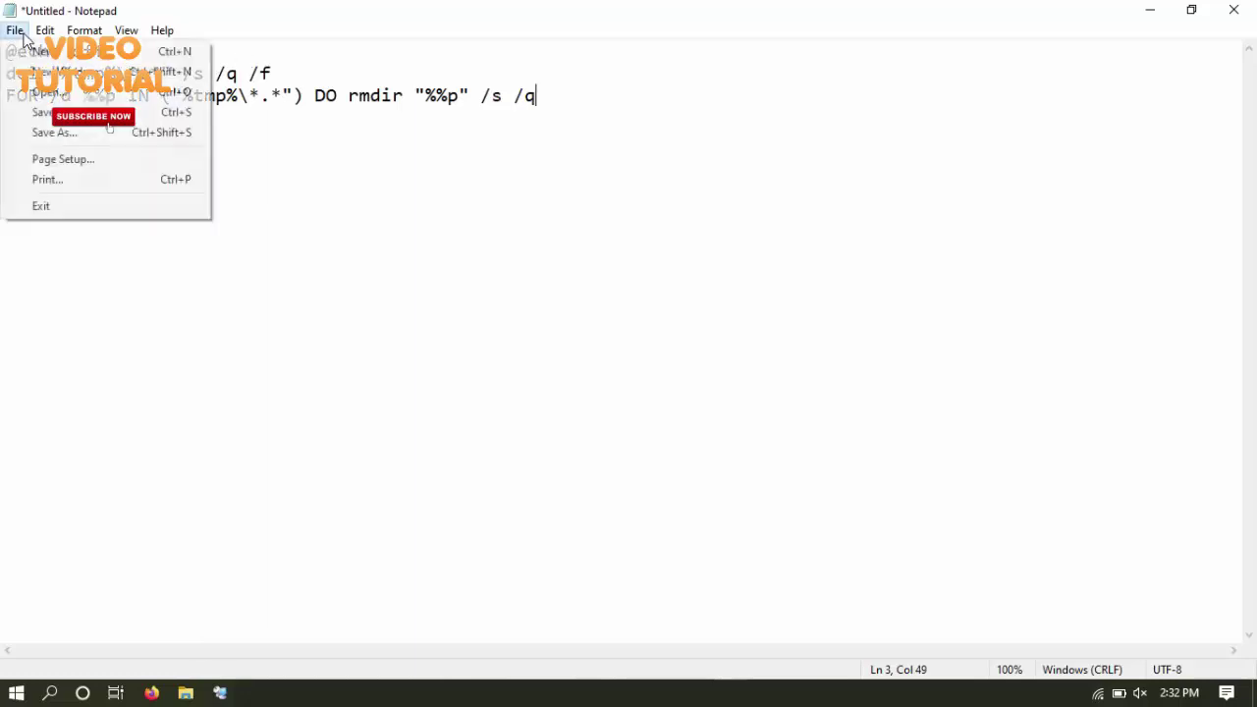
{"action": "left_click", "coordinate": [81, 132]}
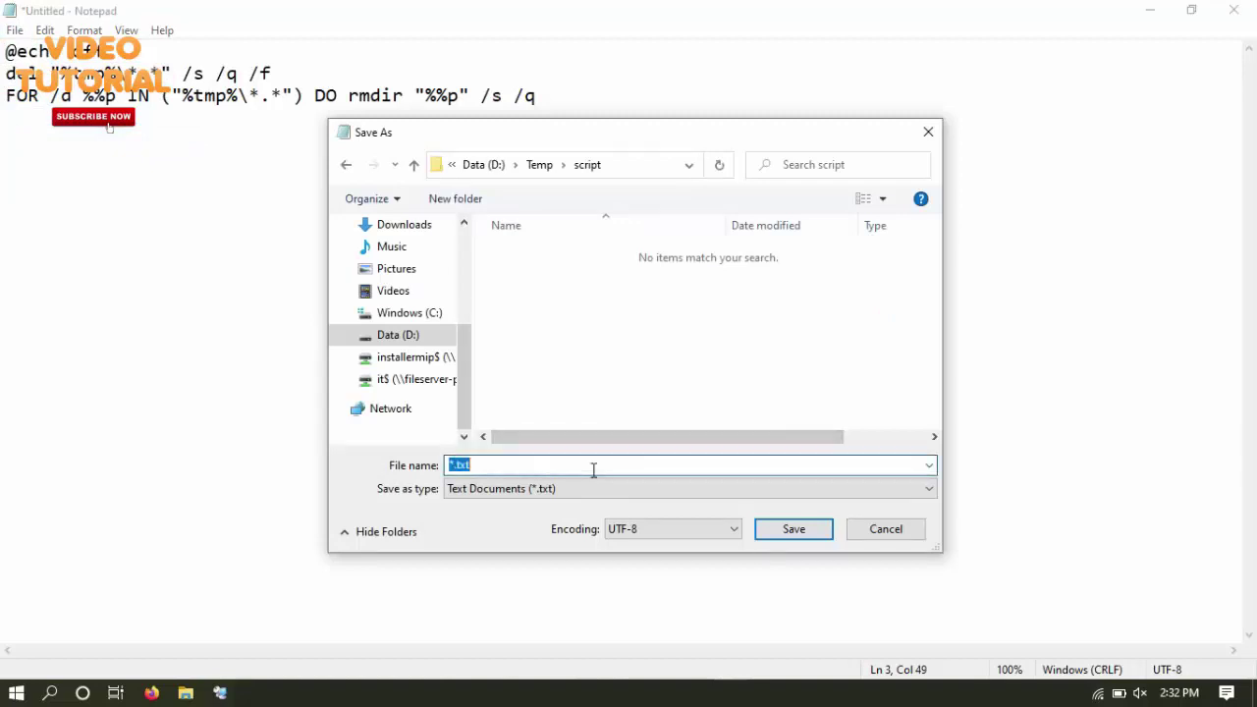
{"action": "type", "text": "cleantemp.bat"}
{"action": "left_click", "coordinate": [586, 488]}
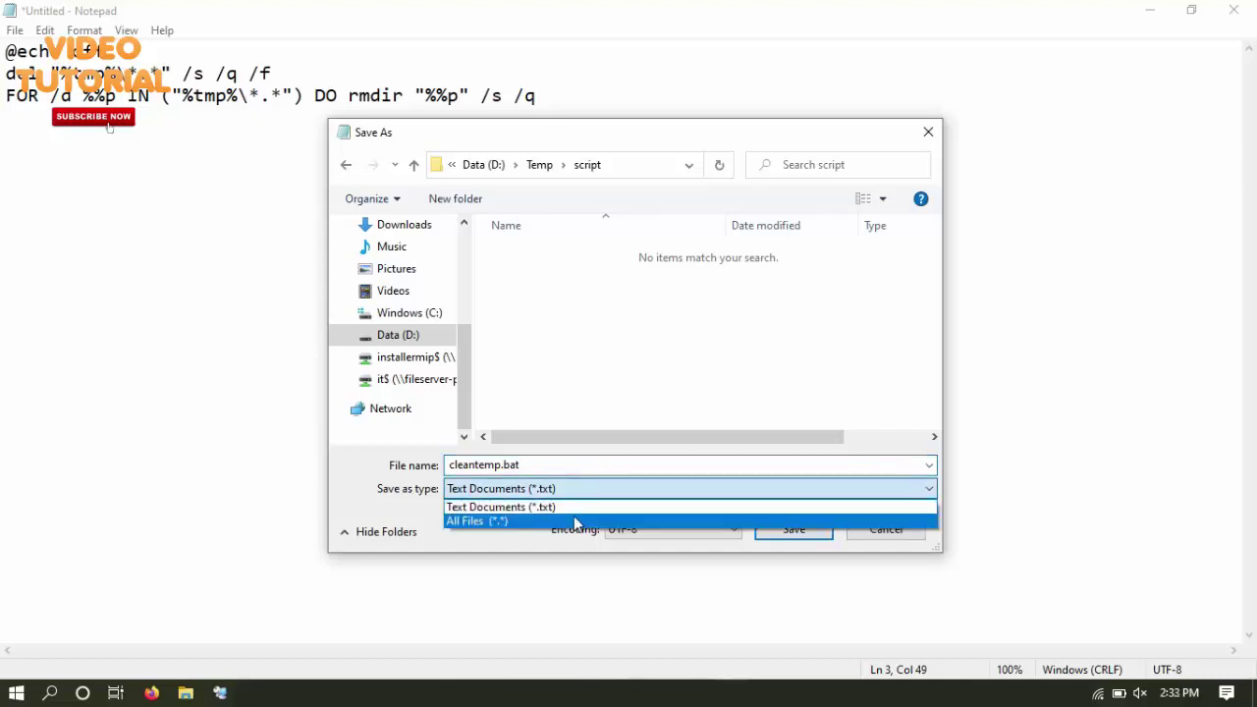
{"action": "left_click", "coordinate": [575, 520]}
{"action": "left_click", "coordinate": [536, 469]}
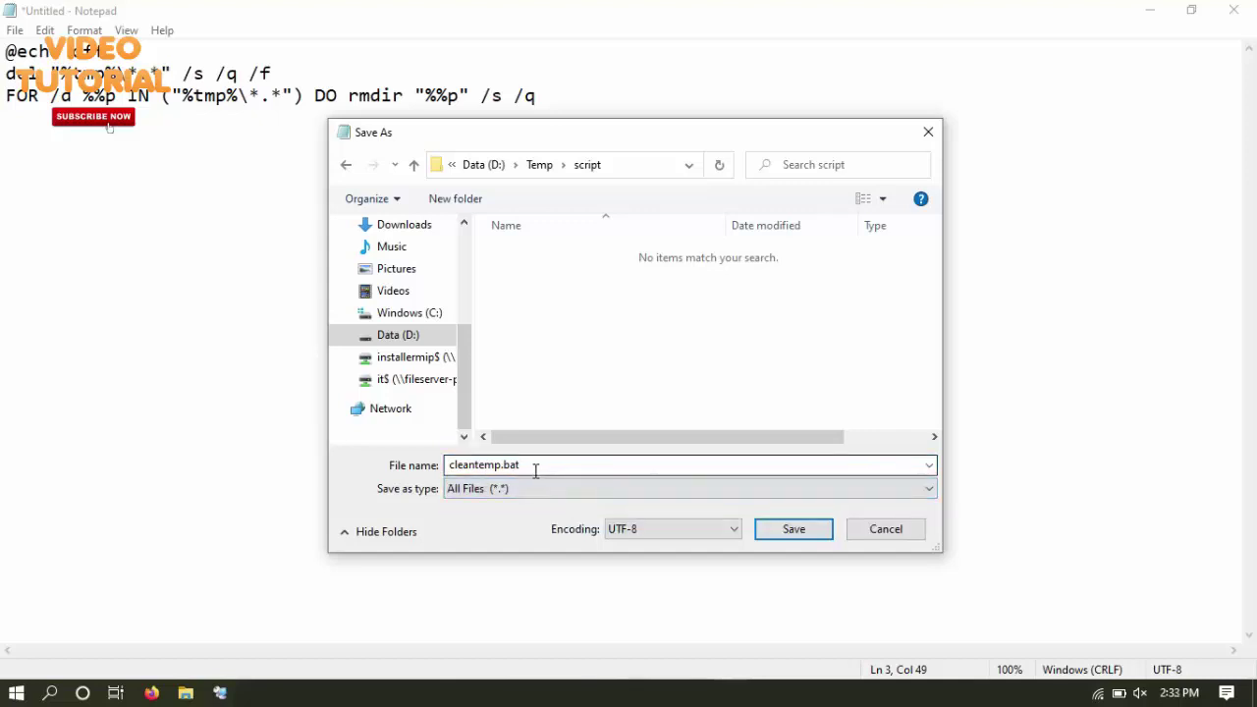
{"action": "left_click", "coordinate": [511, 462]}
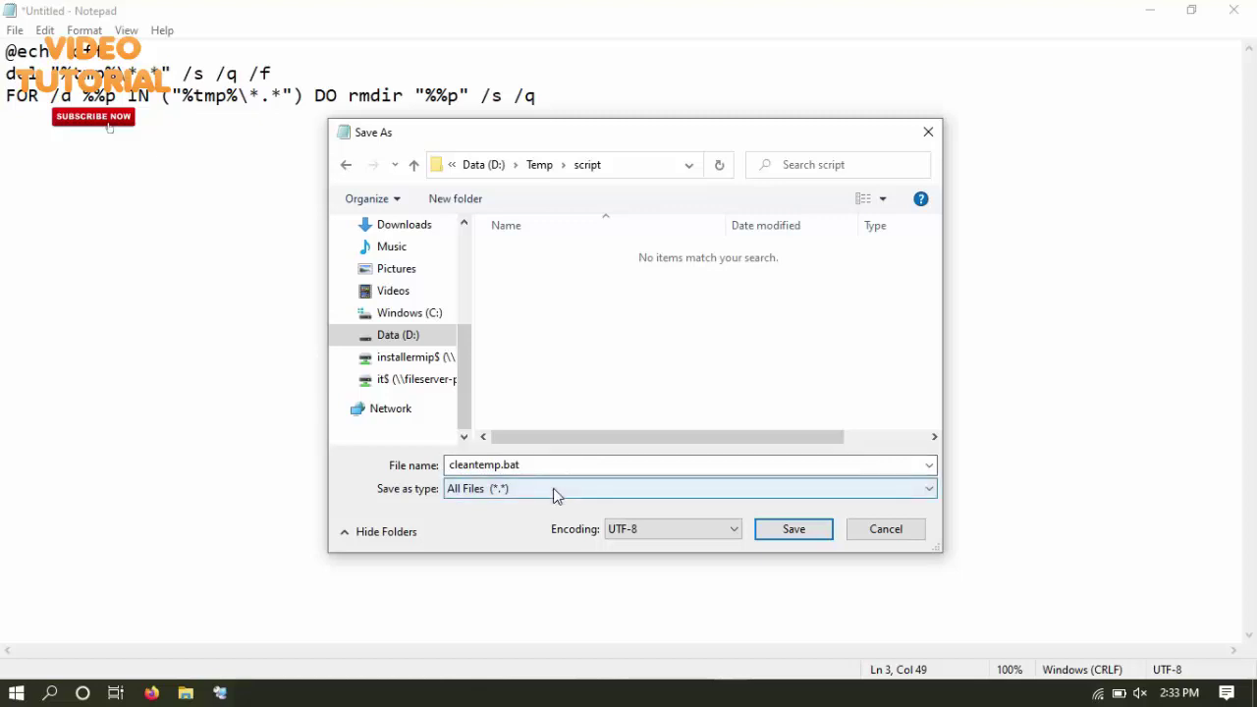
{"action": "left_click", "coordinate": [793, 528]}
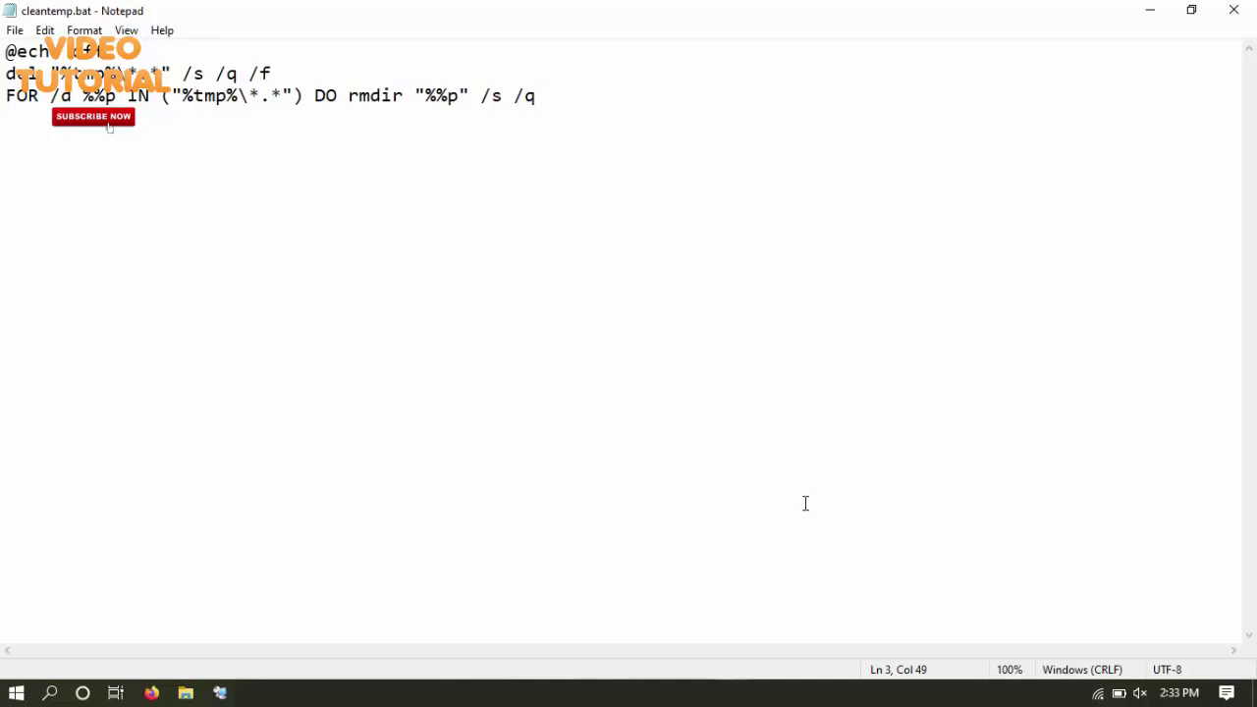
{"action": "left_click", "coordinate": [1238, 16]}
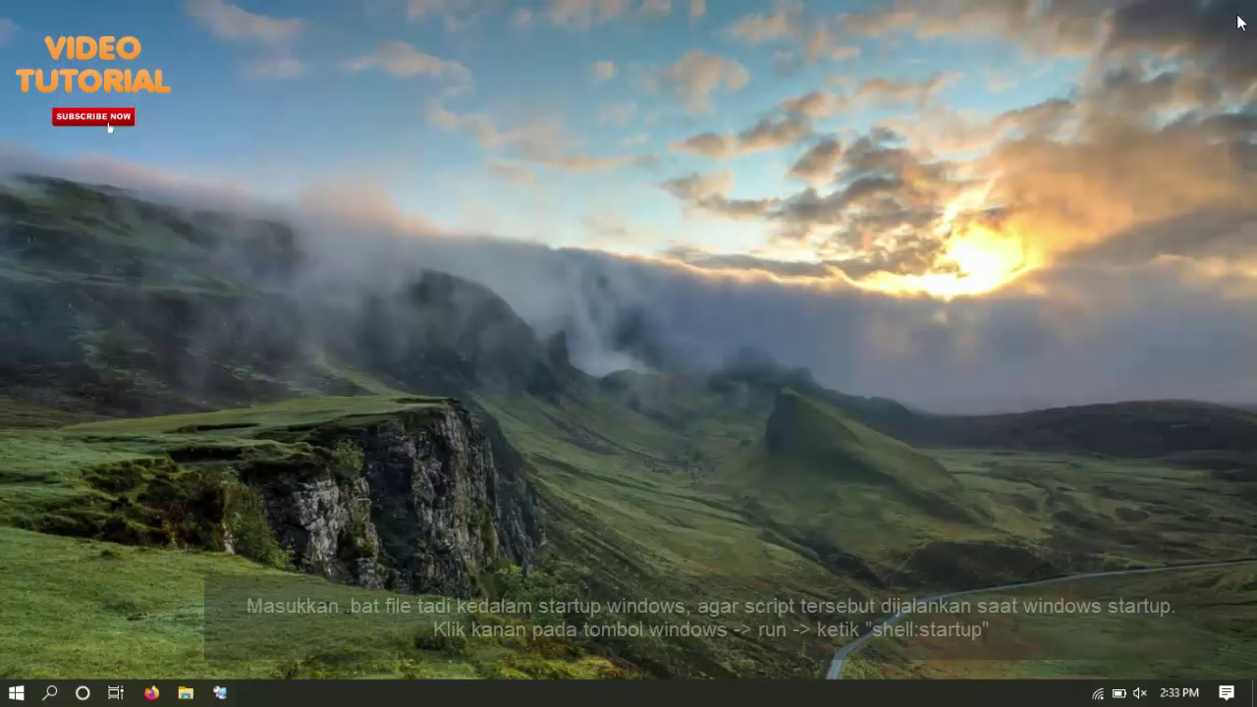
Open the Windows Startup folder with the Run command shell:startup
{"action": "right_click", "coordinate": [17, 692]}
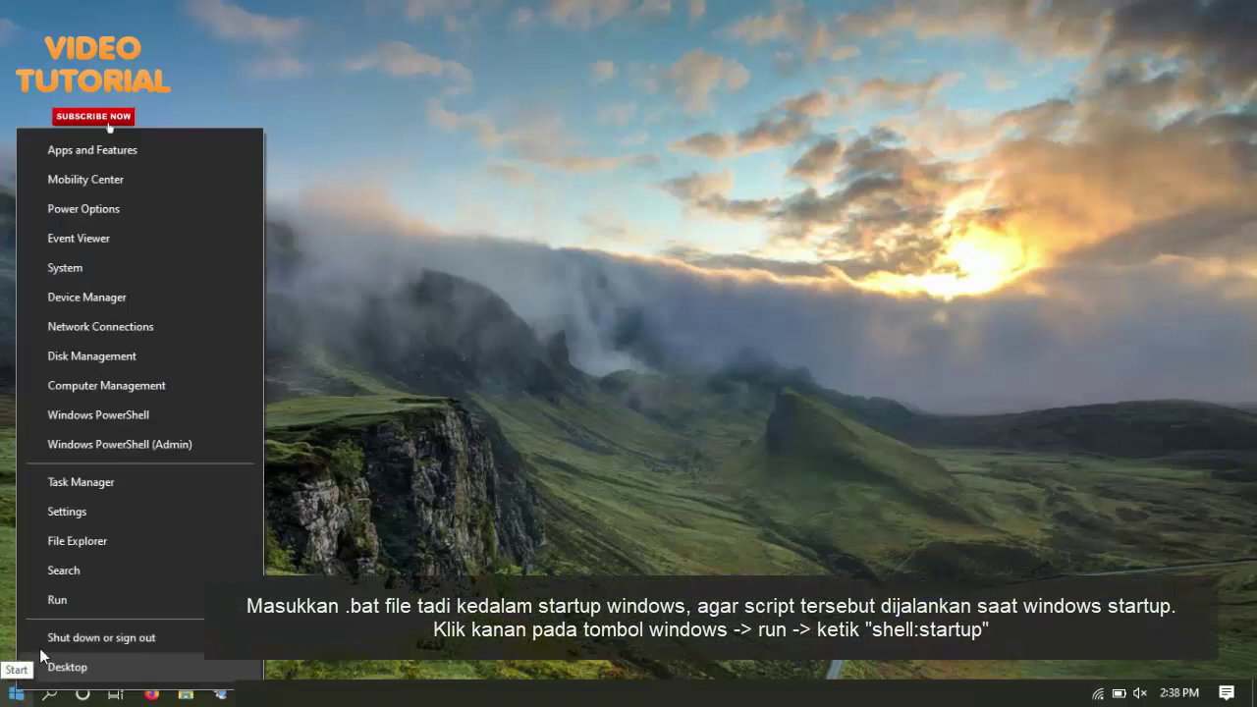
{"action": "left_click", "coordinate": [65, 608]}
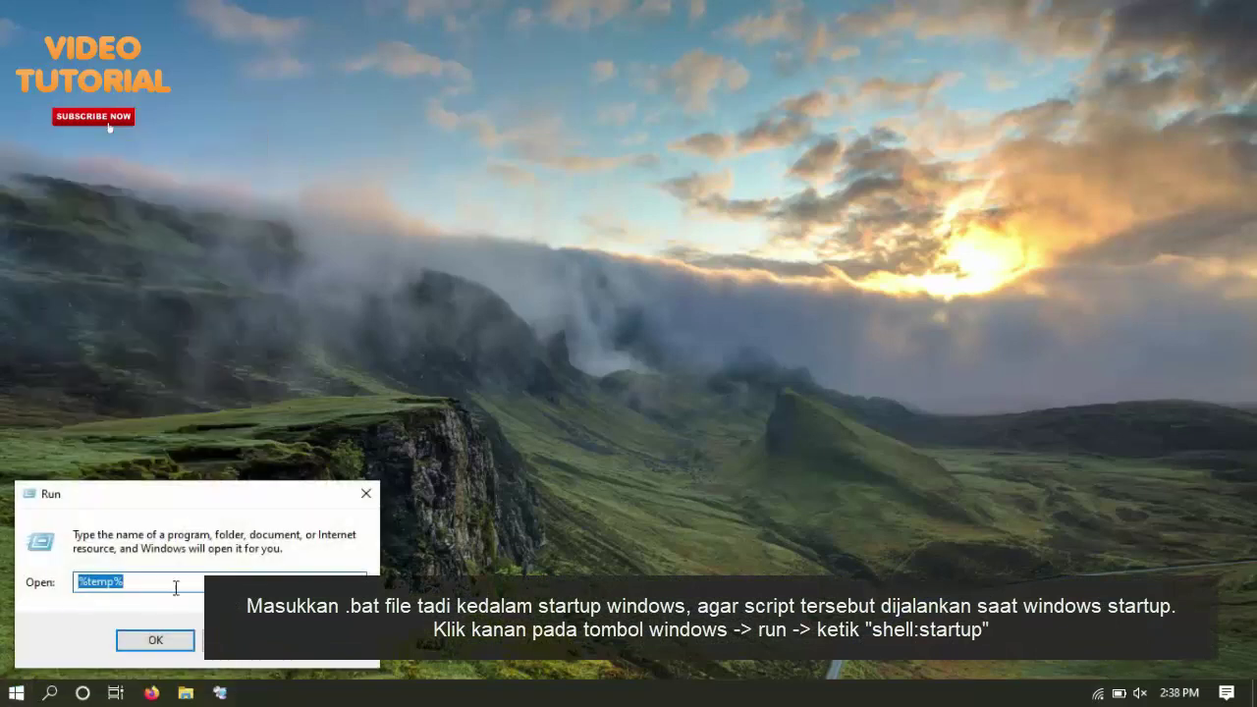
{"action": "type", "text": "shell:startup"}
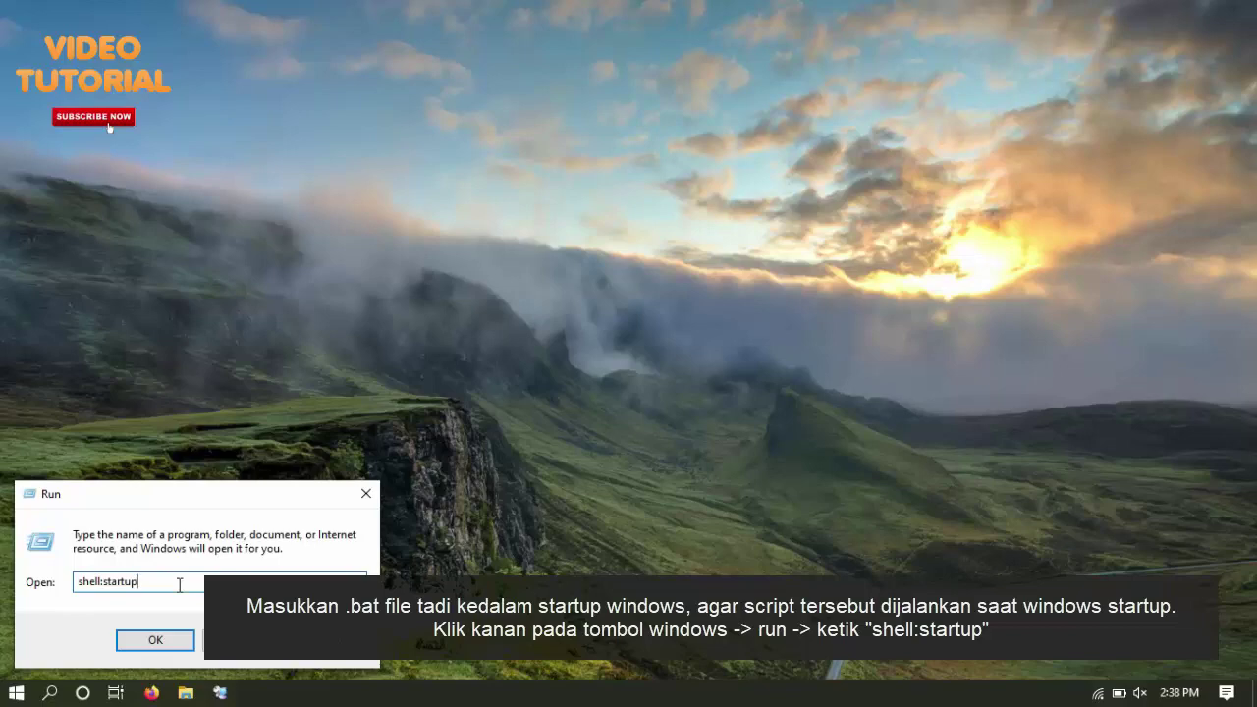
{"action": "left_click", "coordinate": [158, 648]}
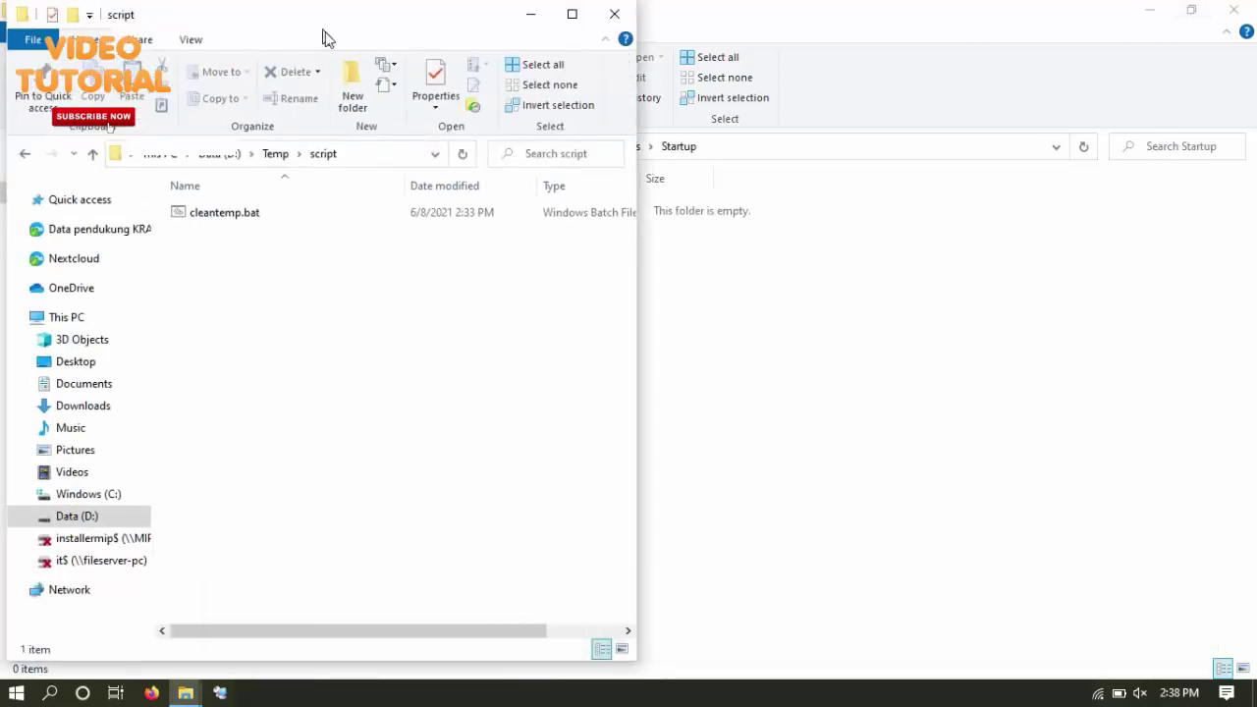
Move the script folder's window clear of the Startup file list and copy cleantemp.bat into the Startup folder
{"action": "left_click_drag", "start_coordinate": [316, 25], "coordinate": [905, 195]}
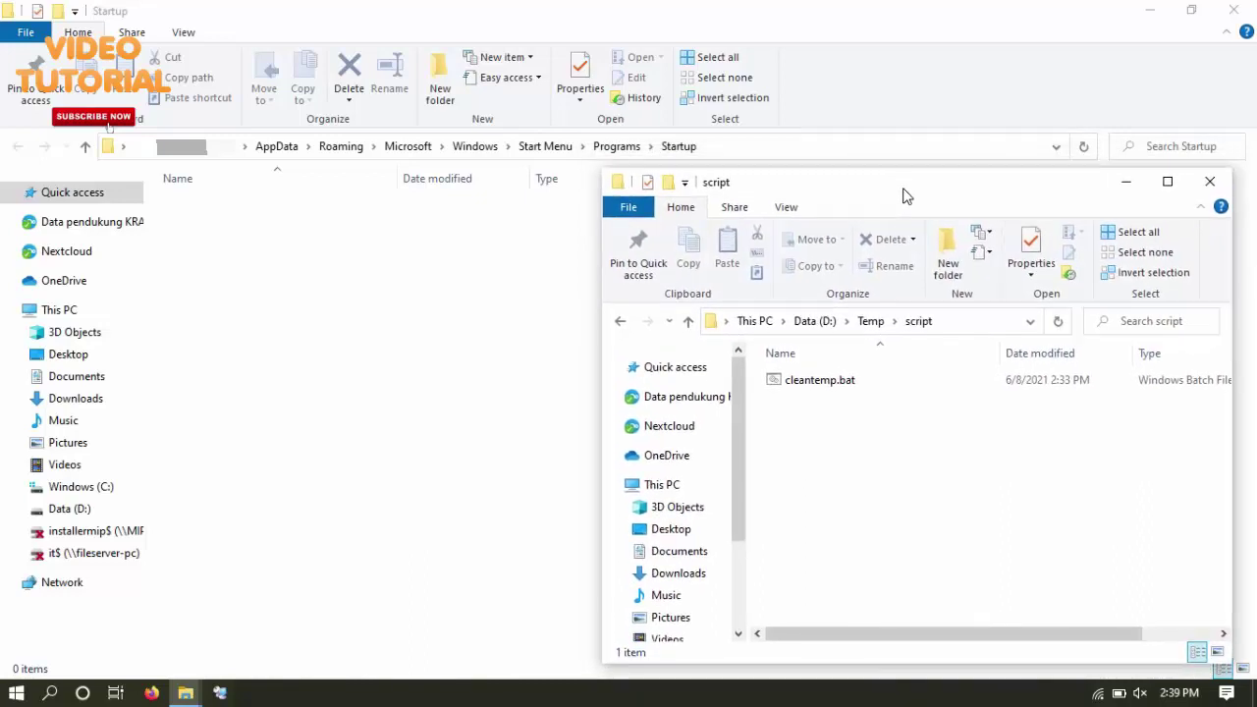
{"action": "left_click", "coordinate": [847, 385]}
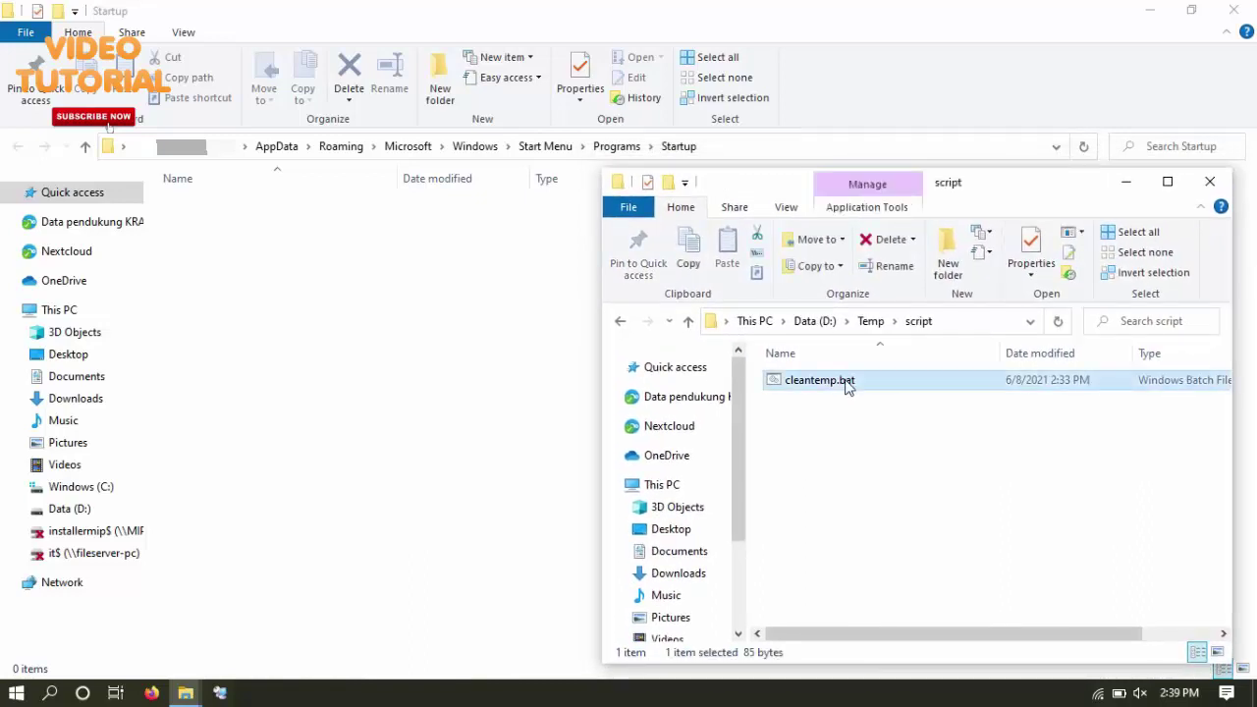
{"action": "left_click_drag", "start_coordinate": [848, 385], "coordinate": [413, 314]}
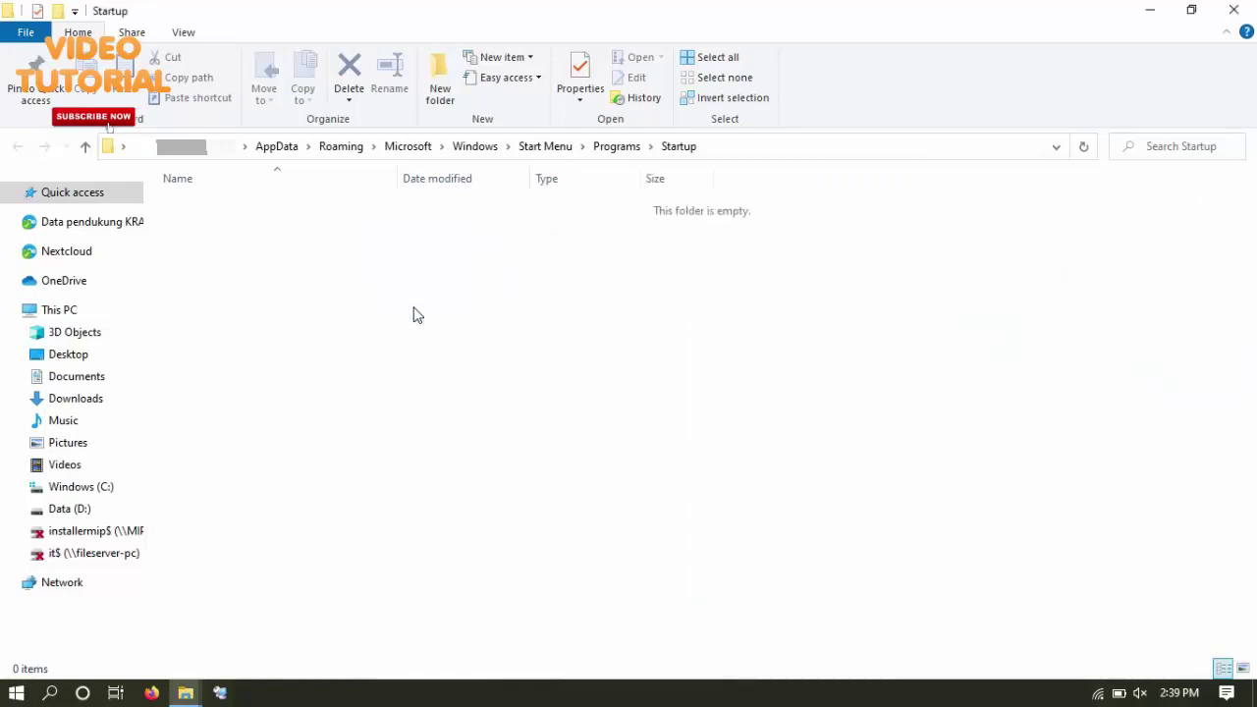